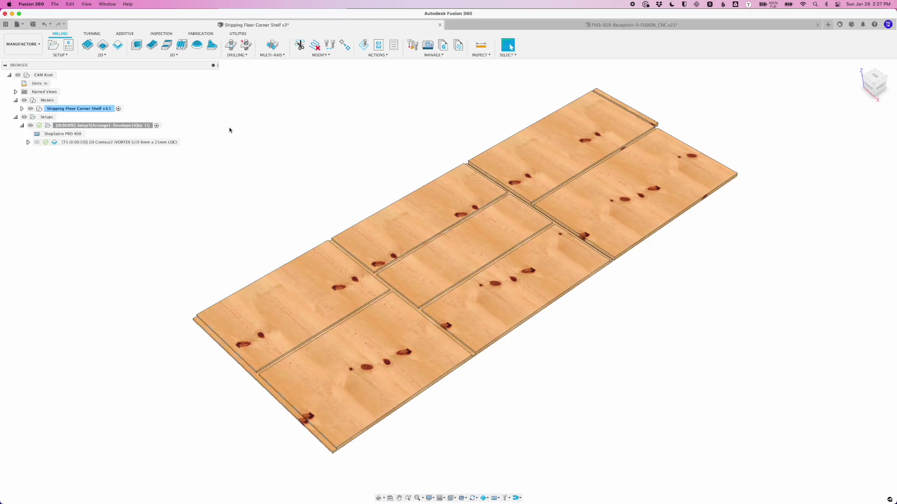
Open the existing 2D Contour2 operation and review its contour mode options, keeping Selected contours
{"action": "left_click", "coordinate": [143, 142]}
{"action": "right_click", "coordinate": [143, 145]}
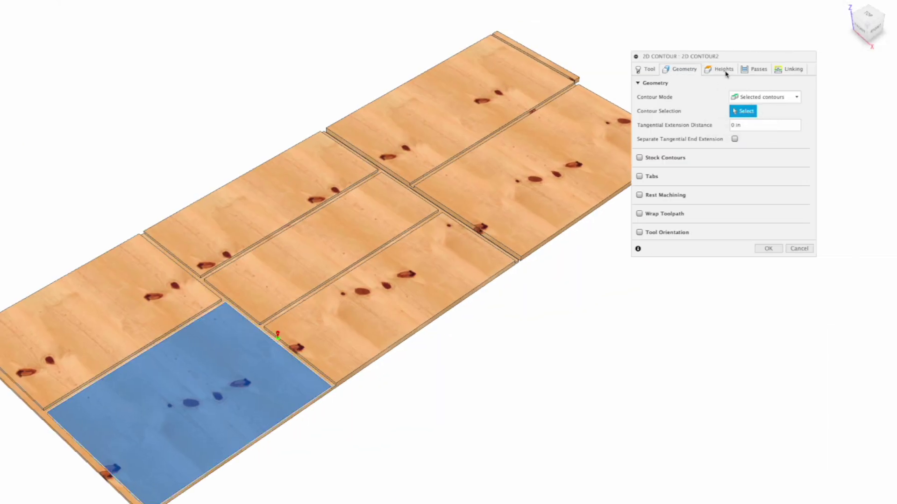
{"action": "left_click", "coordinate": [759, 97]}
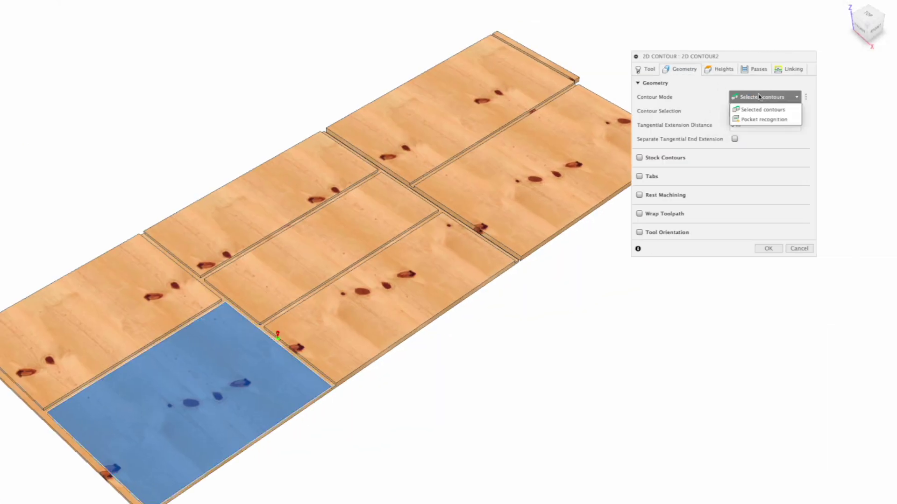
{"action": "left_click", "coordinate": [789, 110]}
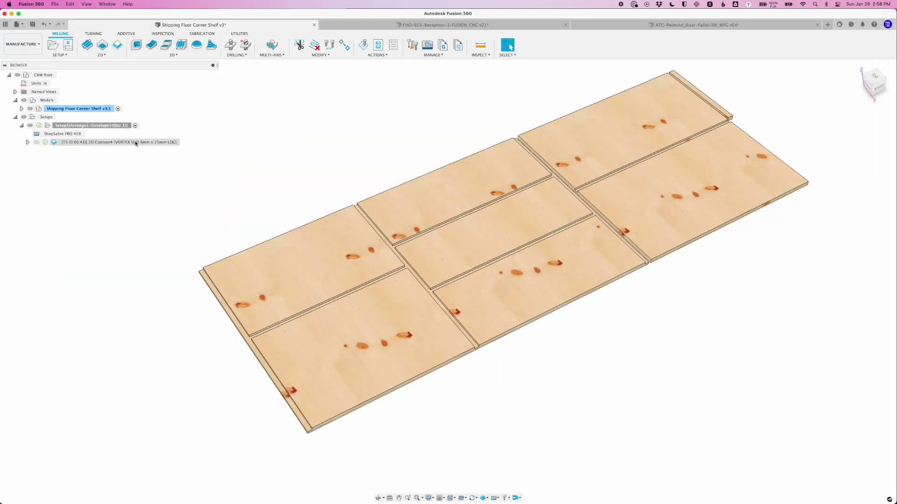
Edit the 2D Contour4 operation and add a Silhouette selection of the setup model with the side at Start outside
{"action": "right_click", "coordinate": [139, 143]}
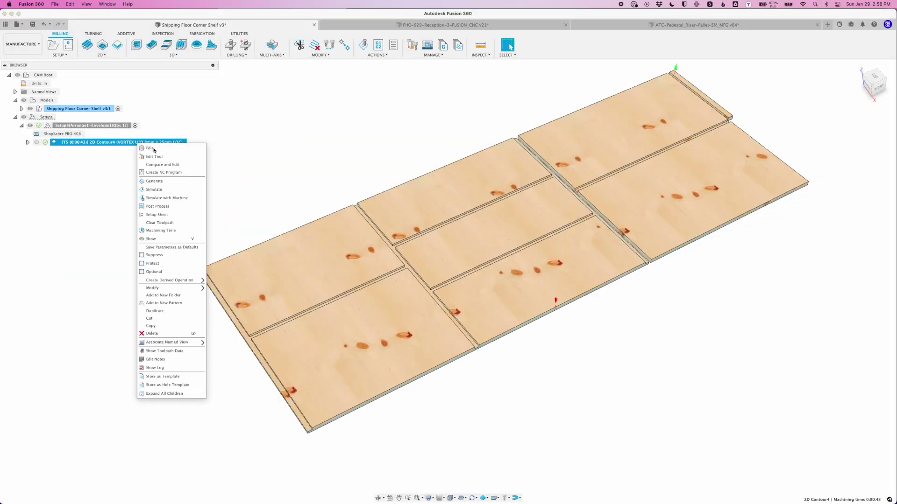
{"action": "left_click", "coordinate": [152, 149]}
{"action": "left_click", "coordinate": [735, 124]}
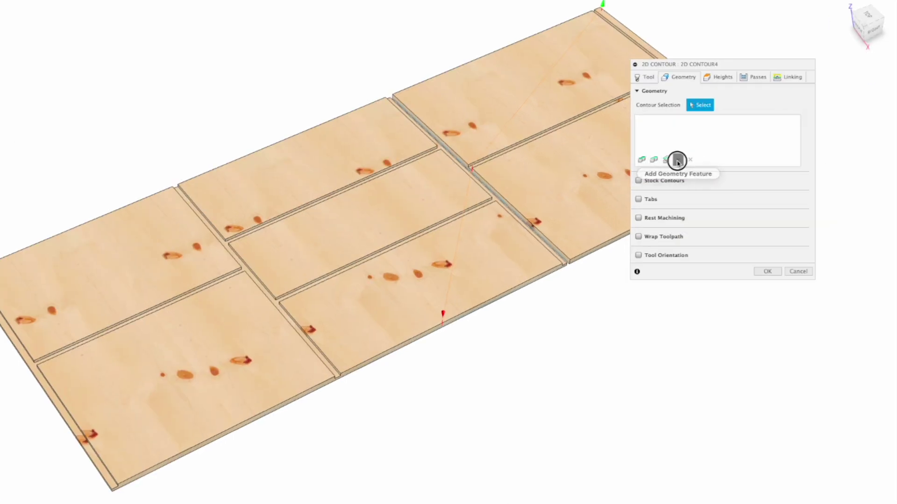
{"action": "left_click", "coordinate": [677, 161]}
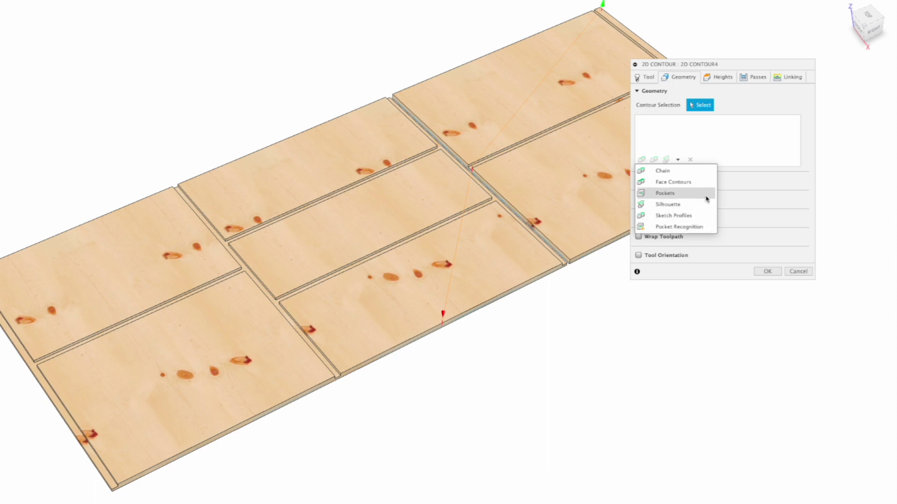
{"action": "left_click", "coordinate": [704, 206]}
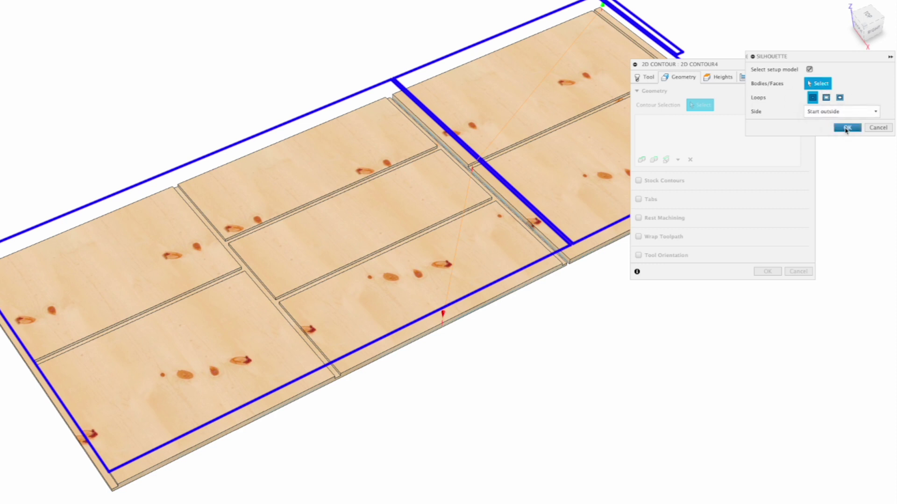
{"action": "left_click", "coordinate": [846, 129]}
Bring the nested parts of the 20-619 R2_All-NEST design into the Manufacture workspace
{"action": "middle_click_drag", "start_coordinate": [631, 271], "coordinate": [685, 168], "text": "shift"}
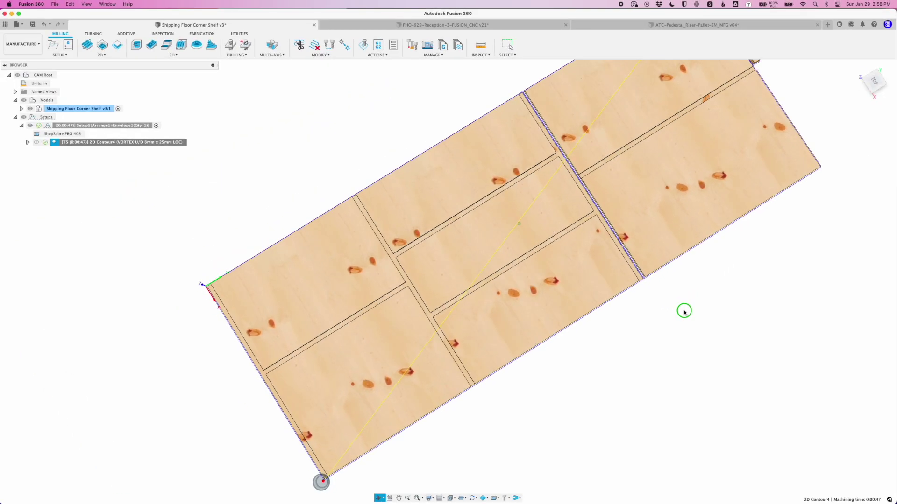
{"action": "scroll", "coordinate": [699, 200], "scroll_direction": "up", "scroll_amount": 5}
{"action": "middle_click_drag", "start_coordinate": [699, 200], "coordinate": [529, 245]}
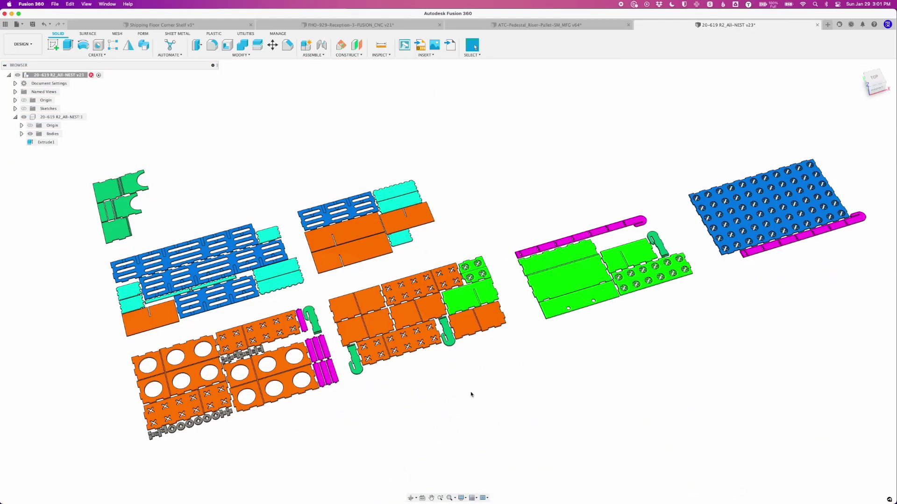
{"action": "scroll", "coordinate": [473, 392], "scroll_direction": "up", "scroll_amount": 8}
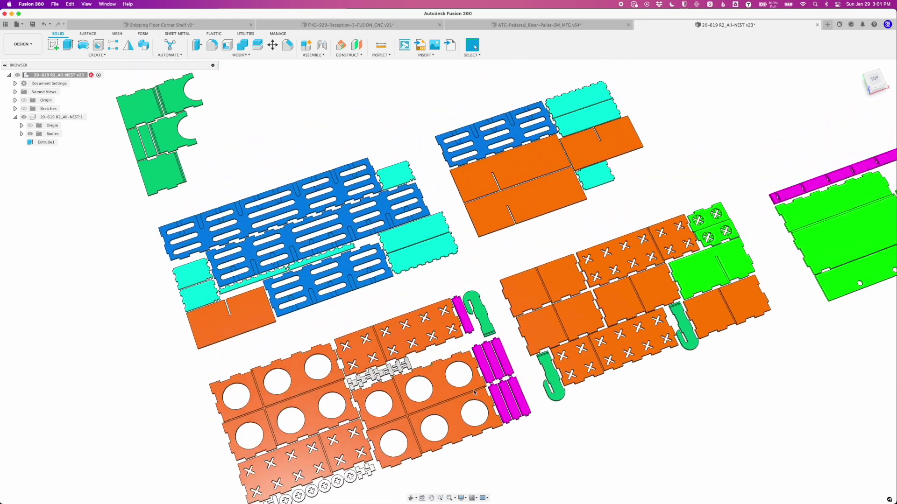
{"action": "mouse_move", "coordinate": [474, 392]}
{"action": "middle_mouse_down"}
{"action": "mouse_move", "coordinate": [478, 422]}
{"action": "mouse_move", "coordinate": [484, 397]}
{"action": "middle_mouse_up"}
{"action": "scroll", "coordinate": [484, 397], "scroll_direction": "up", "scroll_amount": 3}
{"action": "left_click", "coordinate": [22, 44]}
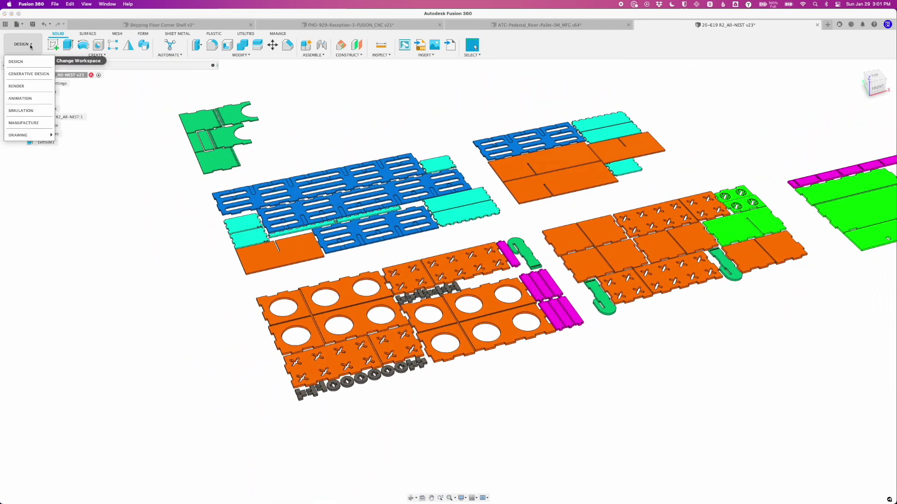
{"action": "left_click", "coordinate": [26, 121]}
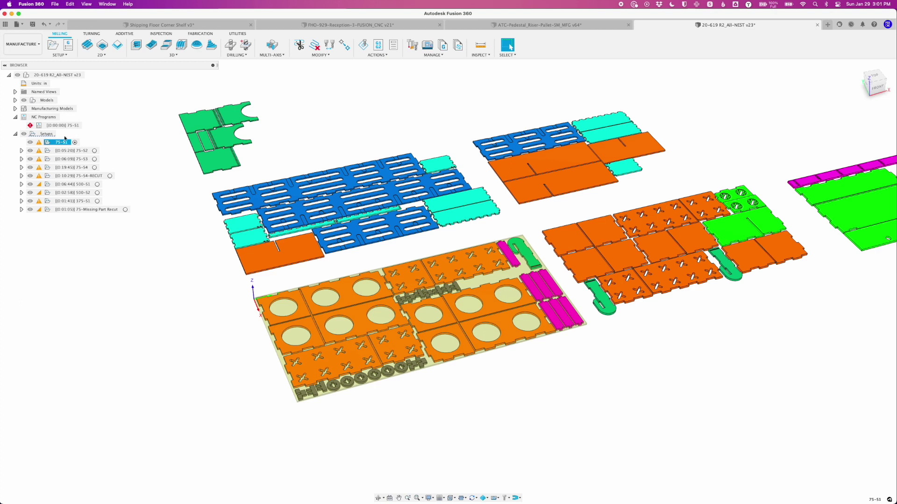
Create a 2D Contour operation in setup 75-S1 and add a Silhouette selection of the setup model
{"action": "left_click", "coordinate": [102, 56]}
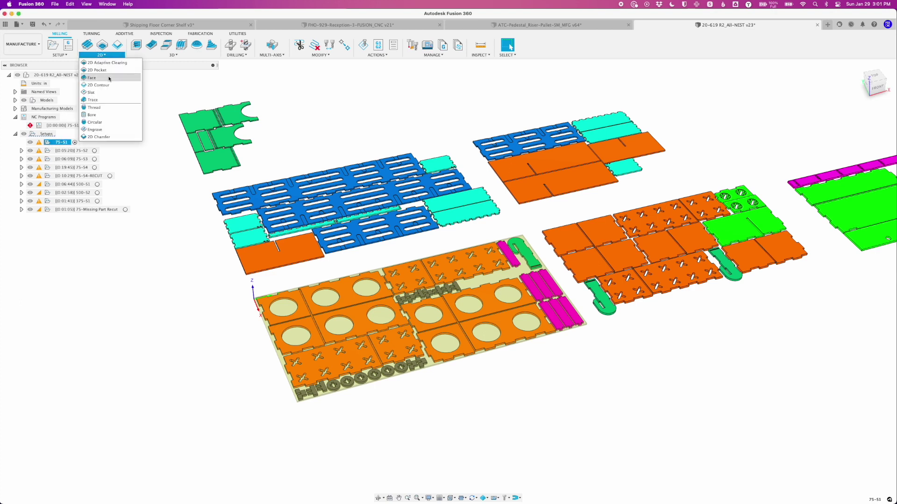
{"action": "left_click", "coordinate": [110, 85]}
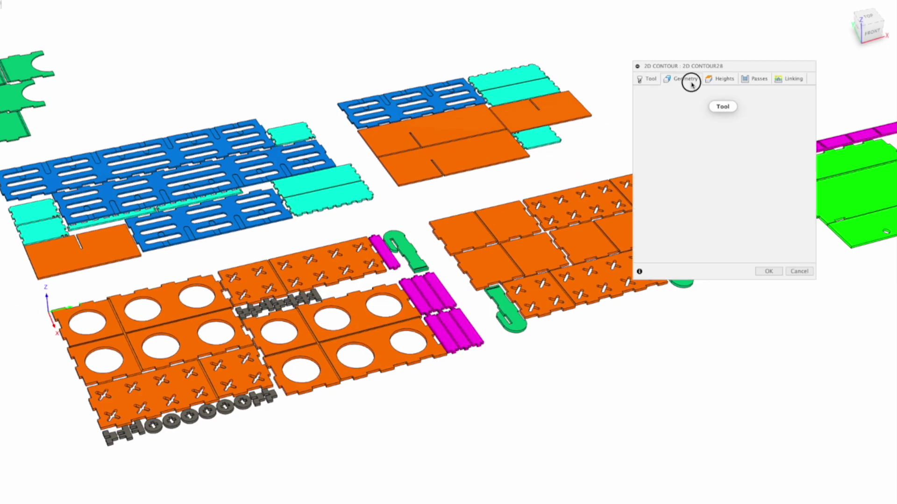
{"action": "left_click", "coordinate": [737, 123]}
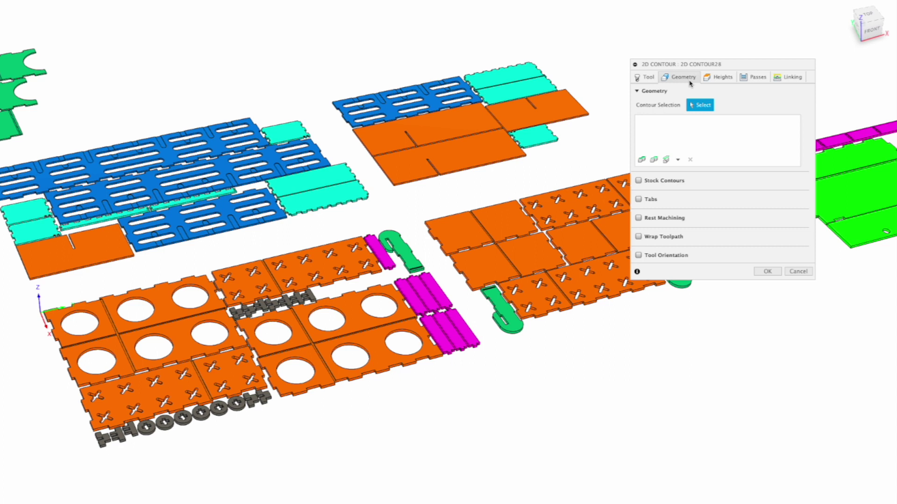
{"action": "left_click", "coordinate": [677, 159]}
{"action": "left_click", "coordinate": [667, 161]}
{"action": "left_click", "coordinate": [667, 161]}
{"action": "left_click", "coordinate": [667, 161]}
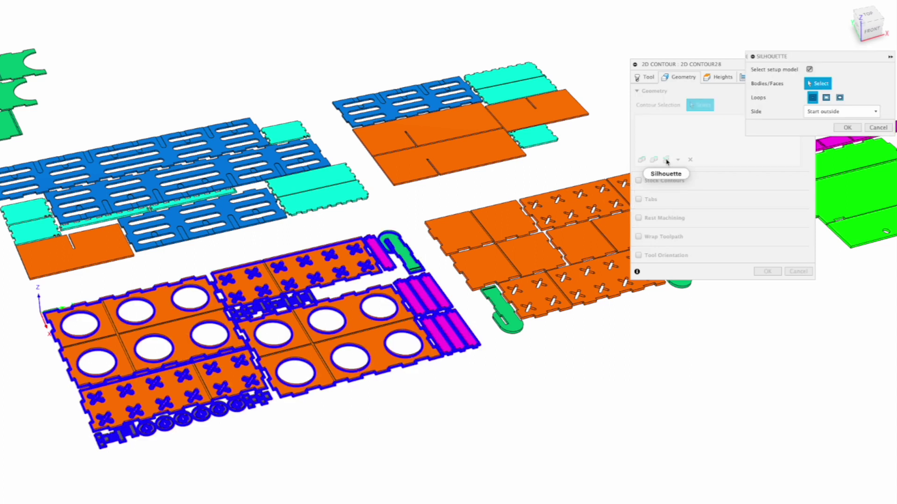
Restrict the silhouette to inside loops with the side set to Always inside, and accept the contour operation
{"action": "left_click", "coordinate": [840, 111]}
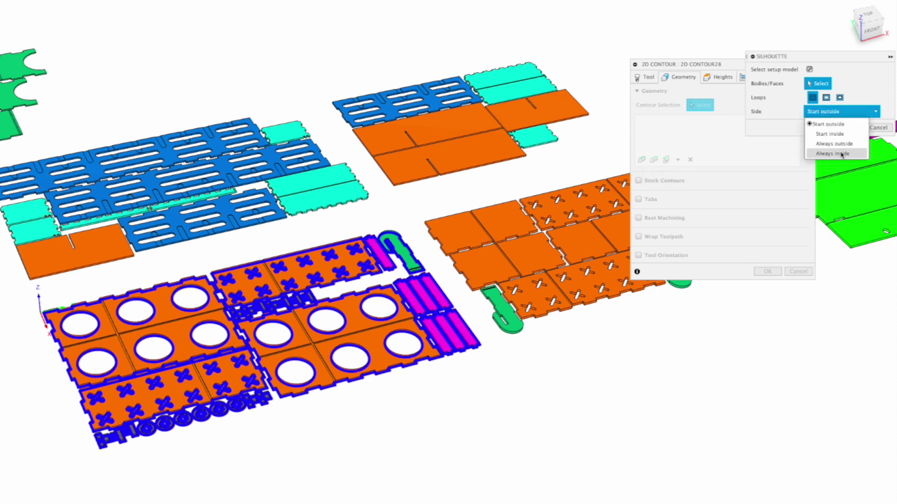
{"action": "left_click", "coordinate": [836, 154]}
{"action": "left_click", "coordinate": [839, 98]}
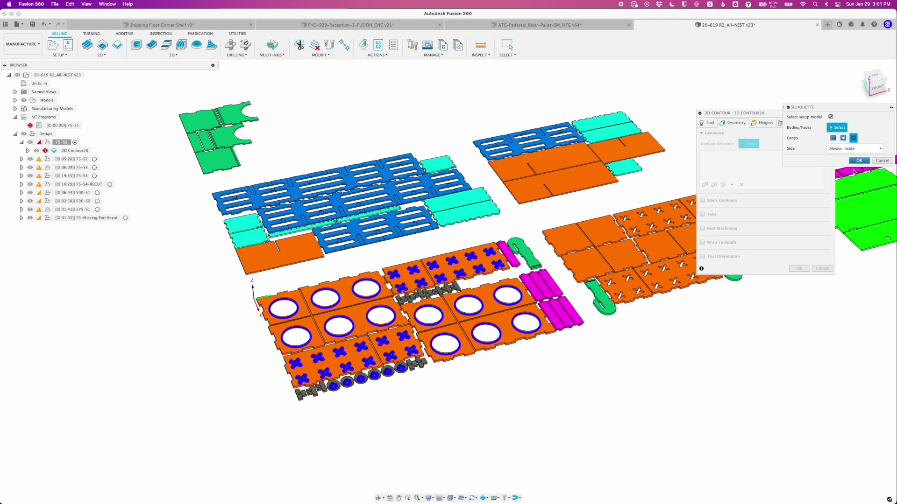
{"action": "left_click", "coordinate": [859, 161]}
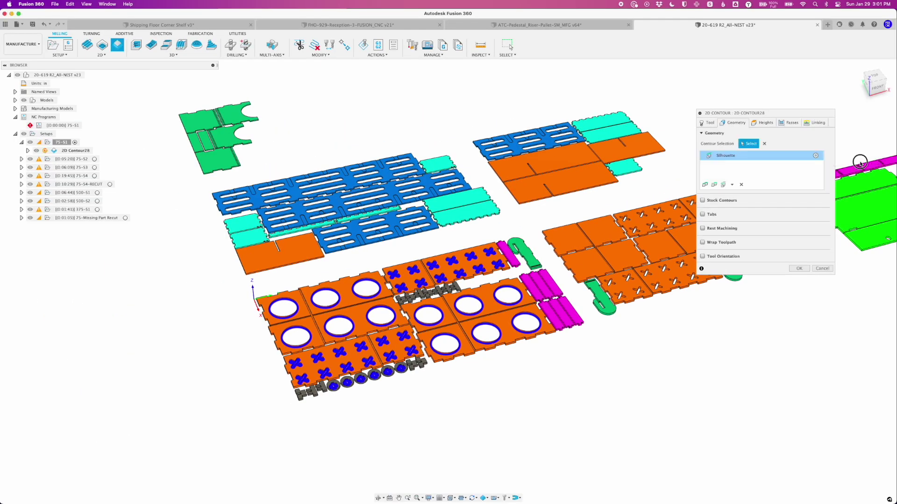
{"action": "left_click", "coordinate": [799, 268]}
Examine the inside contour toolpath on the holes and cross slots of the nested sheet from above and below
{"action": "scroll", "coordinate": [251, 411], "scroll_direction": "up", "scroll_amount": 5}
{"action": "scroll", "coordinate": [282, 378], "scroll_direction": "up", "scroll_amount": 6}
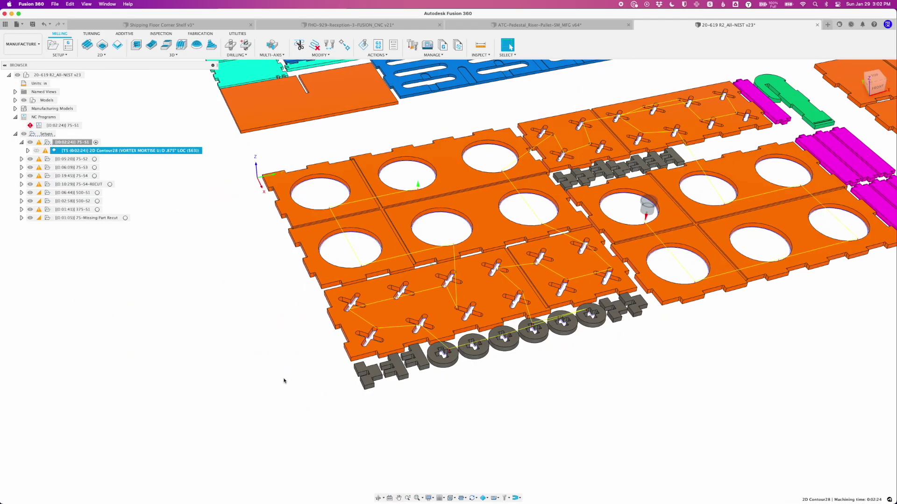
{"action": "scroll", "coordinate": [282, 380], "scroll_direction": "down", "scroll_amount": 5}
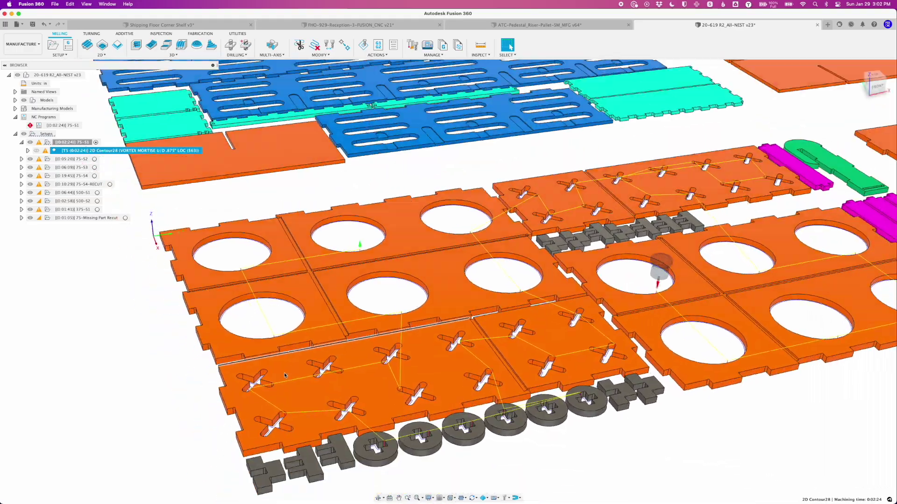
{"action": "middle_click_drag", "start_coordinate": [282, 380], "coordinate": [381, 418], "text": "shift"}
{"action": "scroll", "coordinate": [381, 417], "scroll_direction": "down", "scroll_amount": 4}
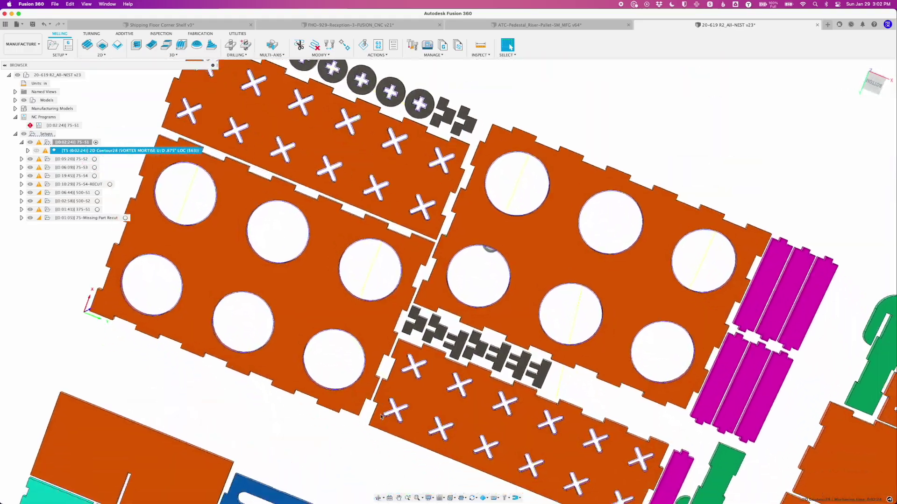
{"action": "scroll", "coordinate": [381, 418], "scroll_direction": "up", "scroll_amount": 8, "text": "shift"}
{"action": "scroll", "coordinate": [380, 417], "scroll_direction": "up", "scroll_amount": 8, "text": "shift"}
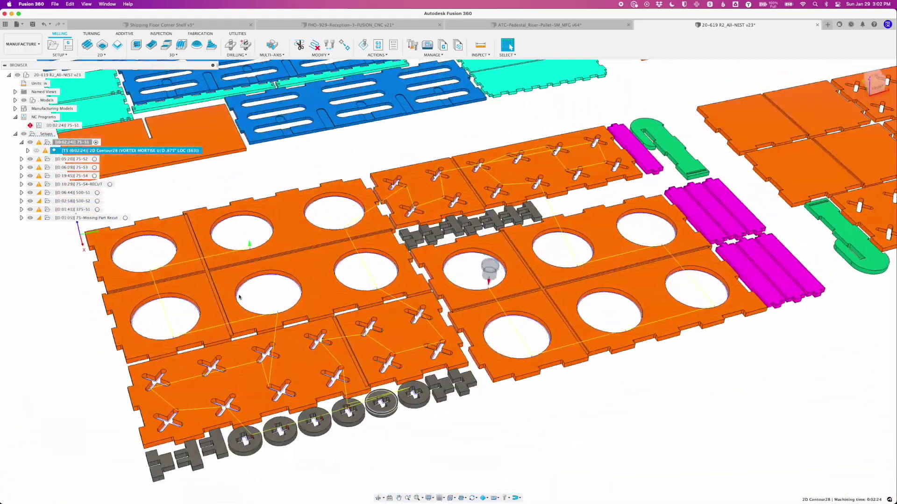
{"action": "scroll", "coordinate": [241, 296], "scroll_direction": "left", "scroll_amount": 3}
Duplicate the 2D Contour28 operation within setup 75-S1
{"action": "right_click", "coordinate": [101, 153]}
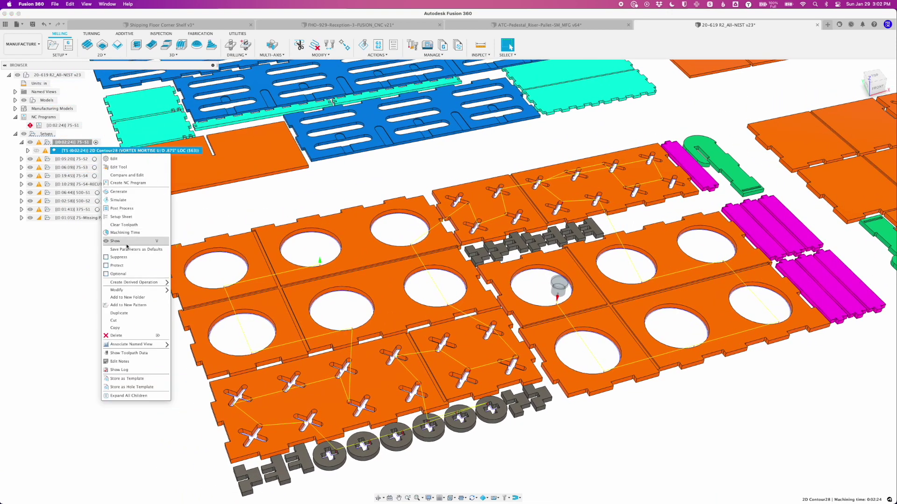
{"action": "mouse_move", "coordinate": [125, 294]}
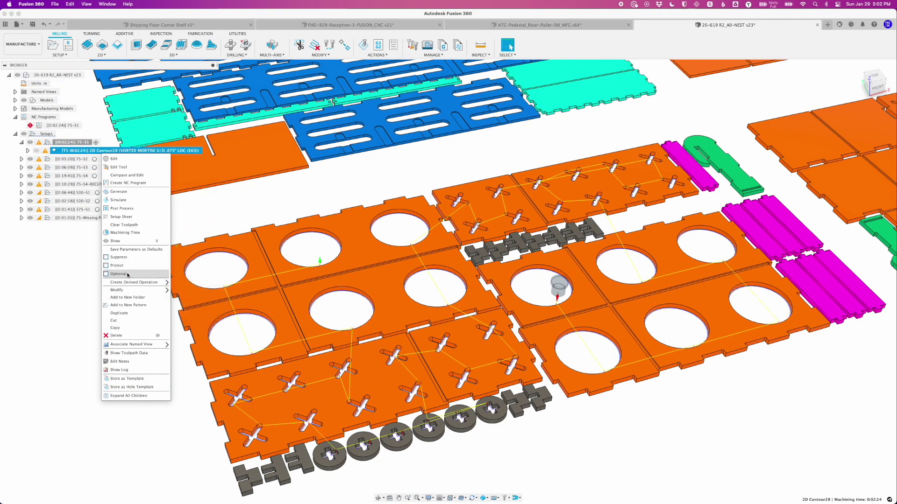
{"action": "left_click", "coordinate": [126, 314]}
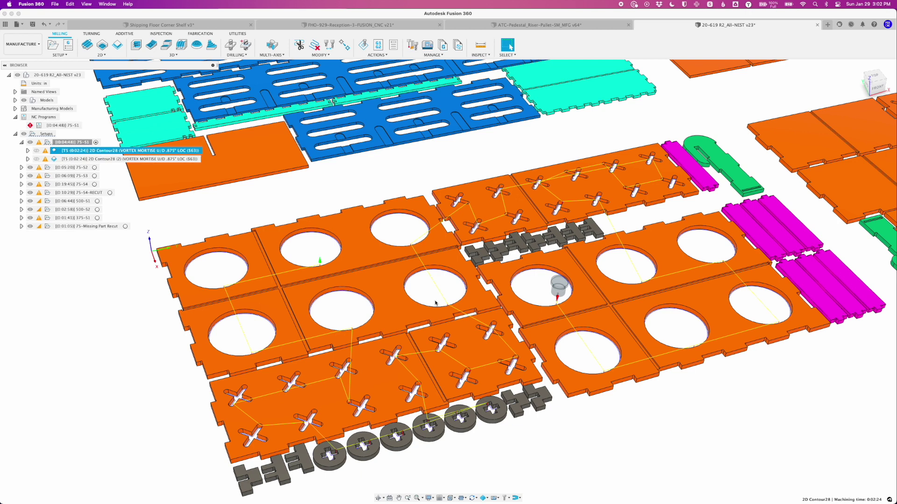
Edit the duplicated contour, 2D Contour OUTSIDE, so its silhouette follows only the outside loops on the Always outside side, and accept it
{"action": "left_click", "coordinate": [108, 160]}
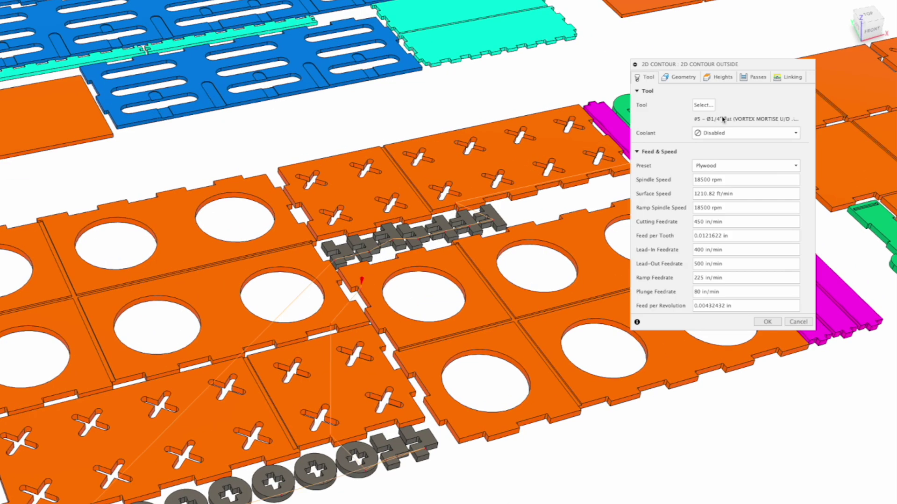
{"action": "left_click", "coordinate": [677, 76]}
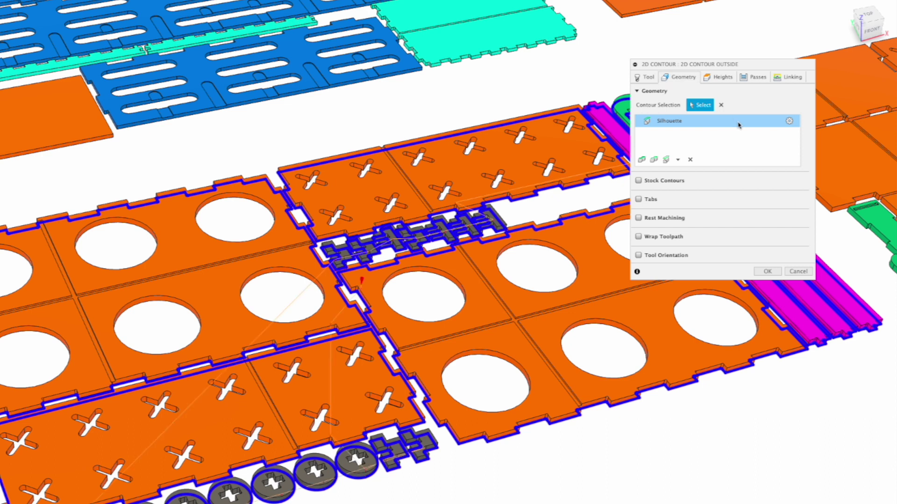
{"action": "double_click", "coordinate": [728, 121]}
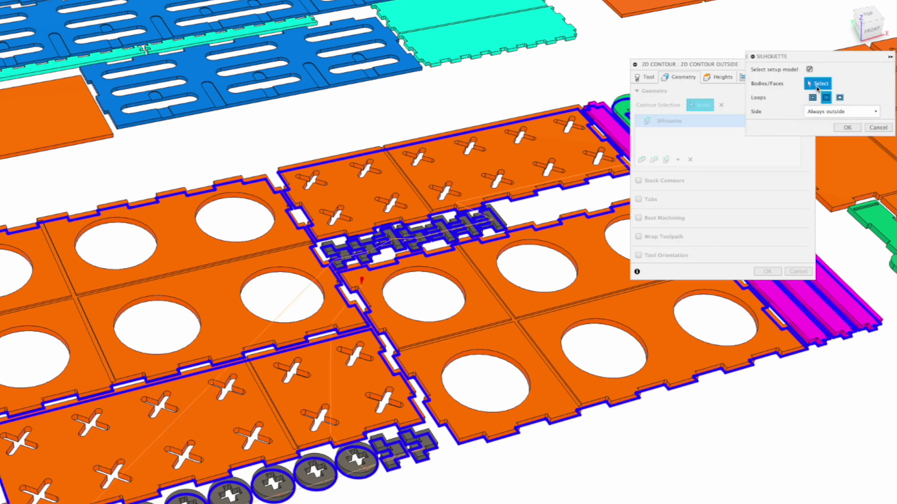
{"action": "left_click", "coordinate": [830, 112]}
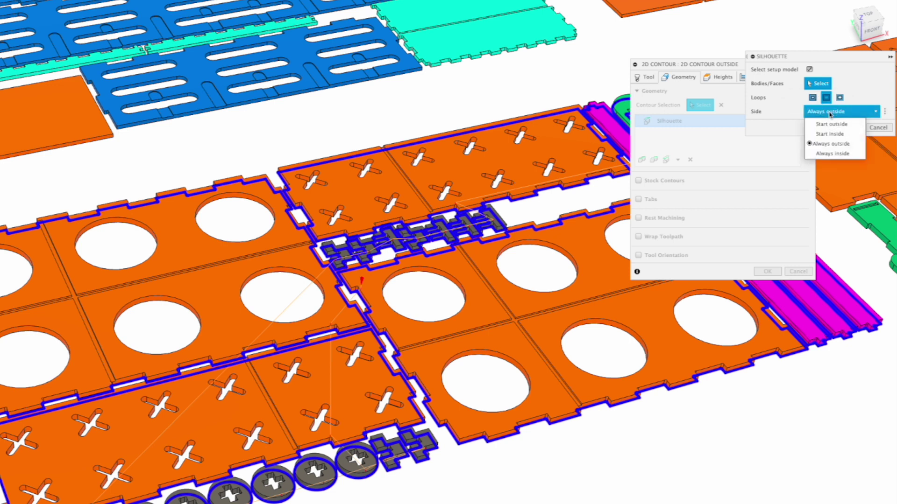
{"action": "left_click", "coordinate": [836, 124]}
{"action": "left_click", "coordinate": [848, 127]}
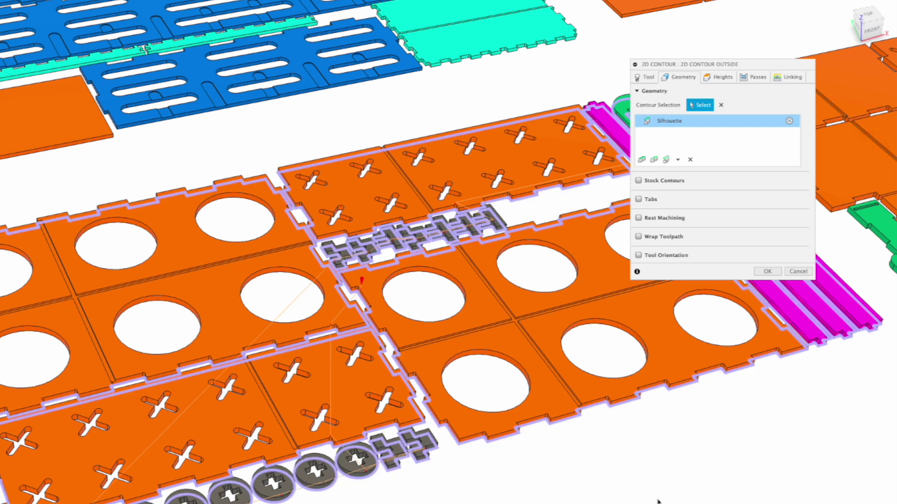
{"action": "key", "text": "Return"}
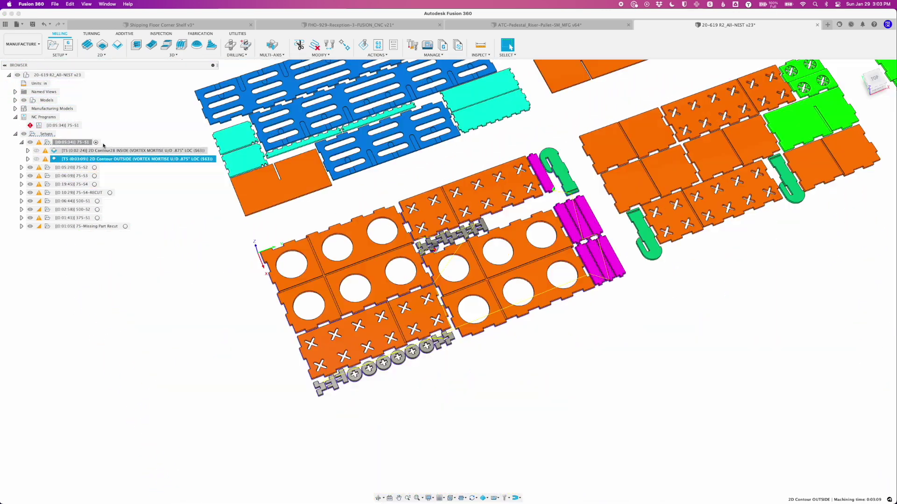
Duplicate setup 75-S1 together with its inside and outside contour operations
{"action": "left_click", "coordinate": [84, 142]}
{"action": "key", "text": "super+d"}
{"action": "left_click", "coordinate": [83, 167]}
Edit the duplicated setup 75-S1 (2) so its model uses the bodies of the neighbouring nested sheet
{"action": "right_click", "coordinate": [90, 167]}
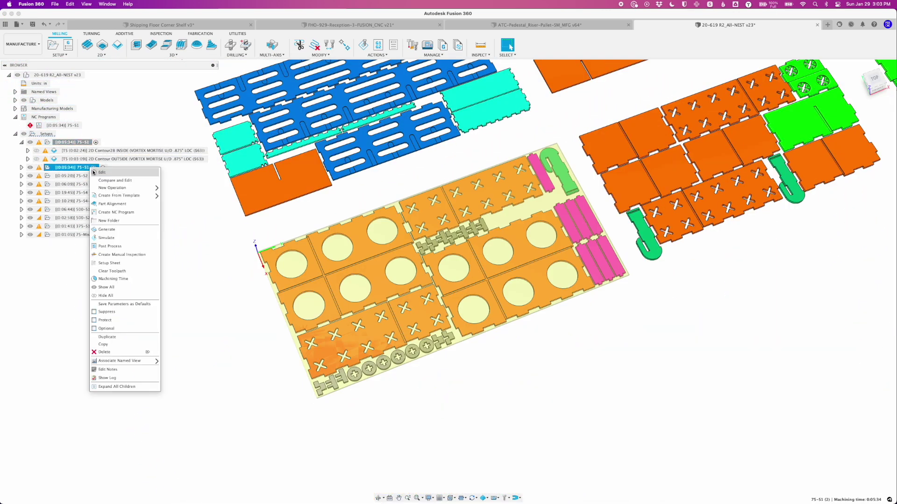
{"action": "left_click", "coordinate": [102, 172]}
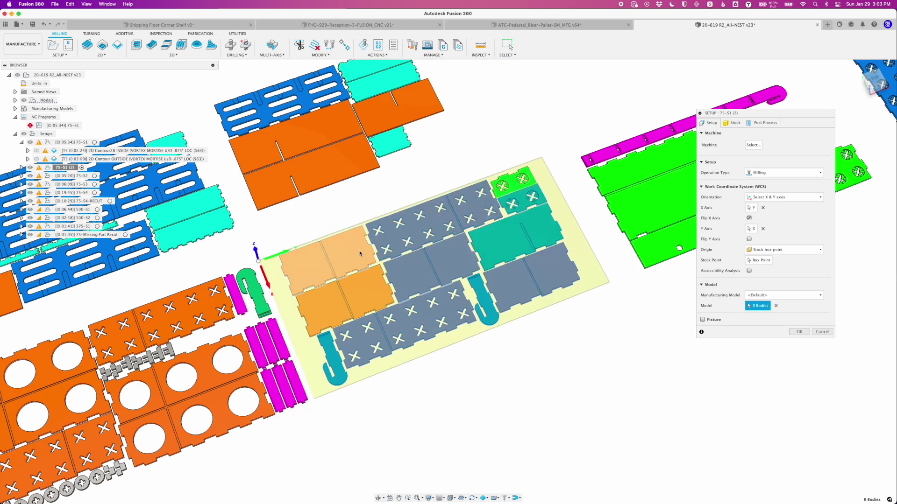
{"action": "left_click", "coordinate": [799, 296]}
{"action": "left_click", "coordinate": [518, 268]}
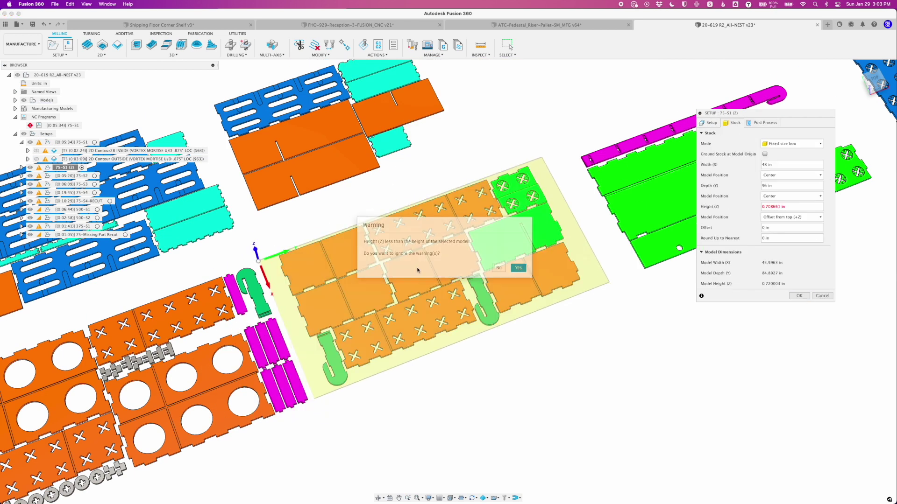
Generate the toolpaths for the inside and outside contour operations of the duplicated setup 75-S1 (2)
{"action": "left_click", "coordinate": [22, 168]}
{"action": "left_click", "coordinate": [56, 177]}
{"action": "left_click", "coordinate": [86, 185], "text": "shift"}
{"action": "key", "text": "super+g"}
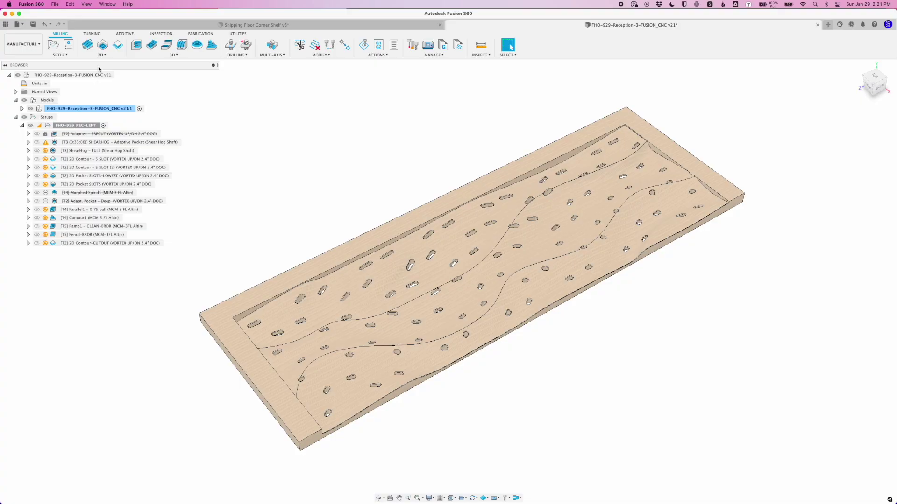
Create a 2D Contour operation in setup FHO-929_REC-LEFT with a silhouette taken from the slotted panel's body
{"action": "left_click", "coordinate": [102, 55]}
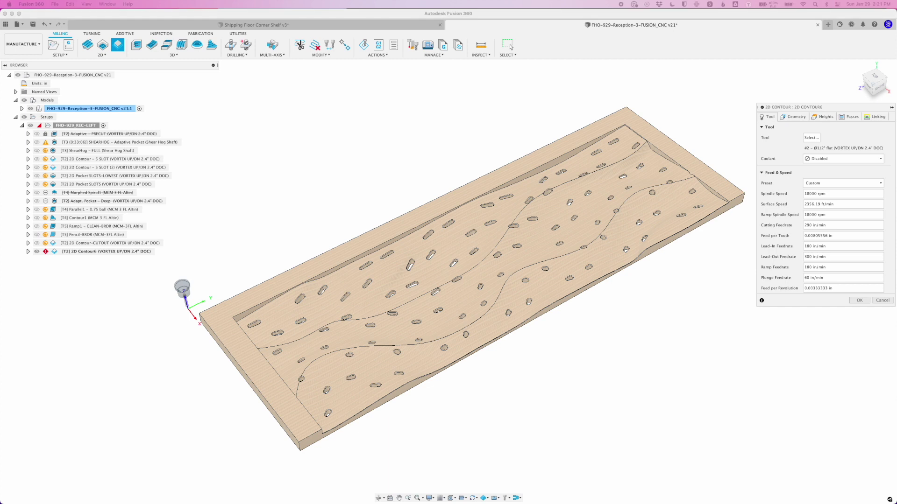
{"action": "left_click", "coordinate": [794, 118]}
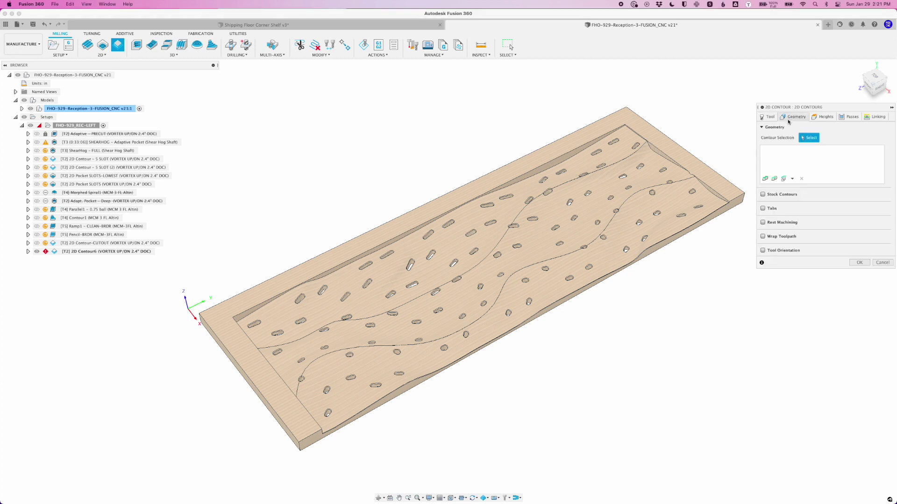
{"action": "left_click", "coordinate": [784, 179]}
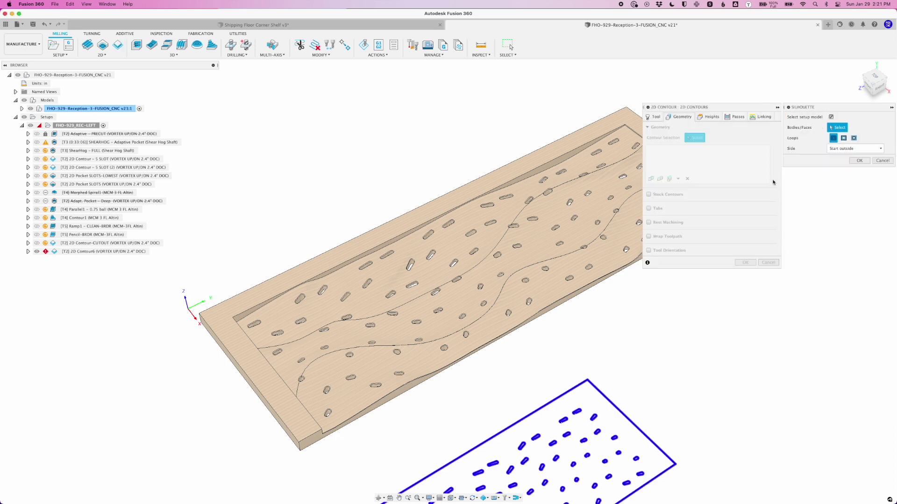
{"action": "left_click", "coordinate": [440, 276]}
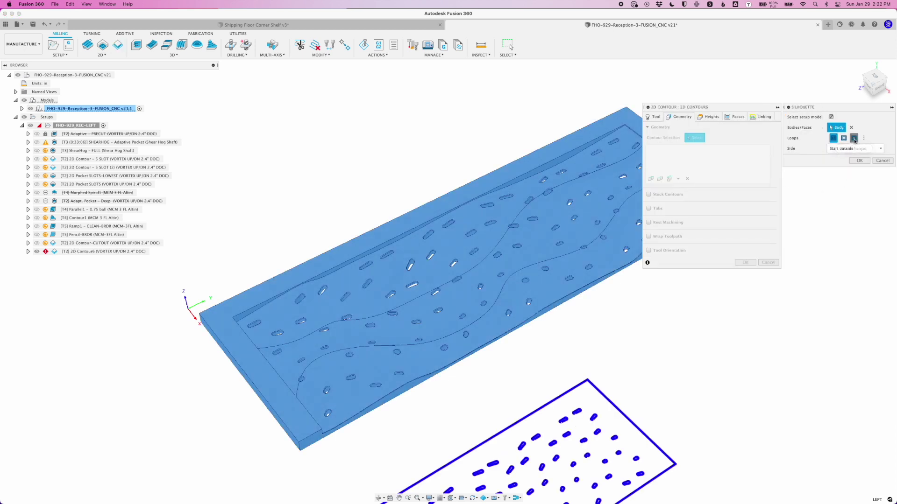
Limit the silhouette to inside loops on the Always inside side and accept the new contour operation
{"action": "left_click", "coordinate": [854, 139]}
{"action": "left_click", "coordinate": [856, 149]}
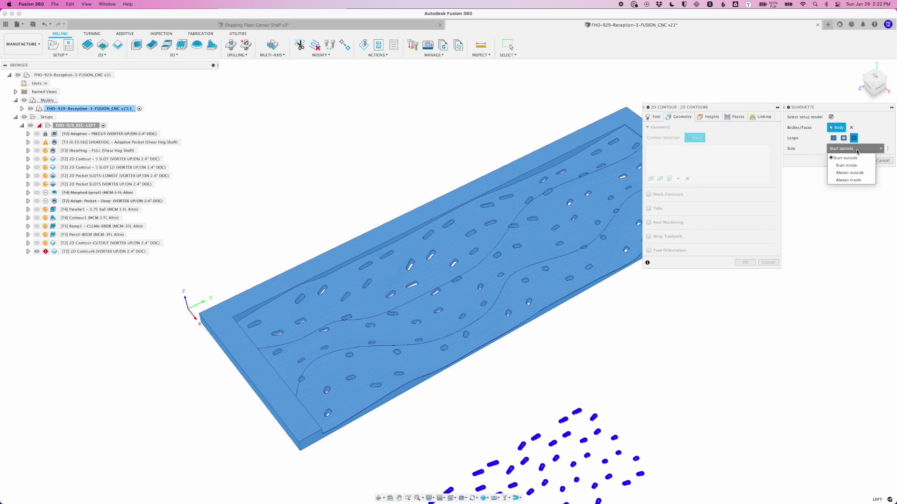
{"action": "left_click", "coordinate": [854, 180]}
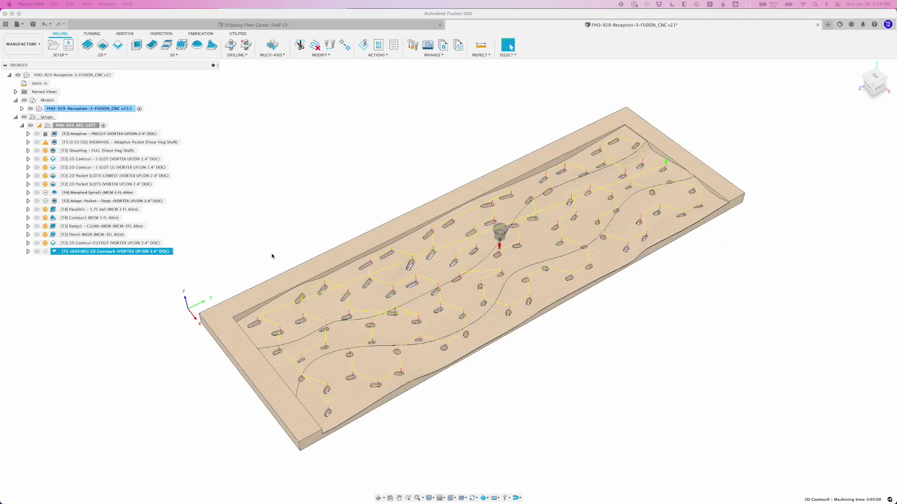
{"action": "left_click", "coordinate": [528, 423]}
{"action": "left_click", "coordinate": [112, 251]}
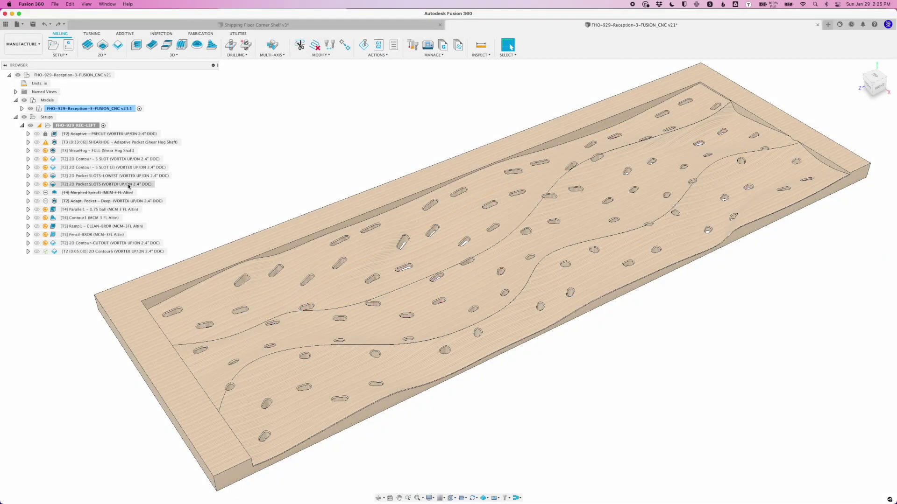
Create another 2D Contour operation that reuses the pocket selections of 2D Pocket SLOTS-LOWEST as its contour geometry
{"action": "left_click", "coordinate": [128, 185]}
{"action": "left_click", "coordinate": [129, 177]}
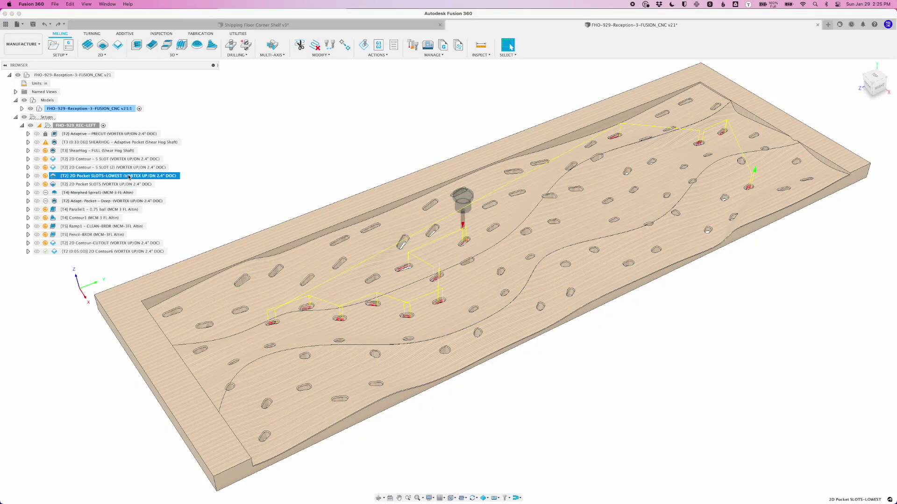
{"action": "left_click", "coordinate": [100, 55]}
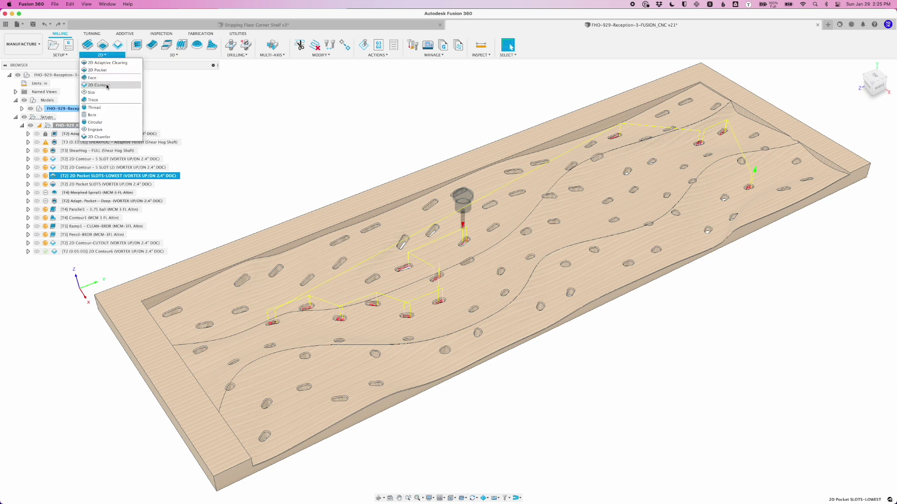
{"action": "left_click", "coordinate": [111, 85]}
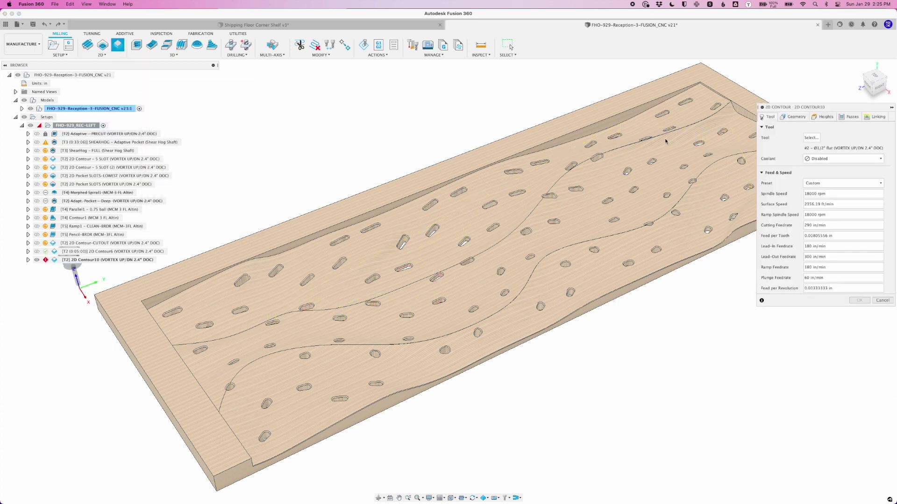
{"action": "left_click", "coordinate": [795, 118]}
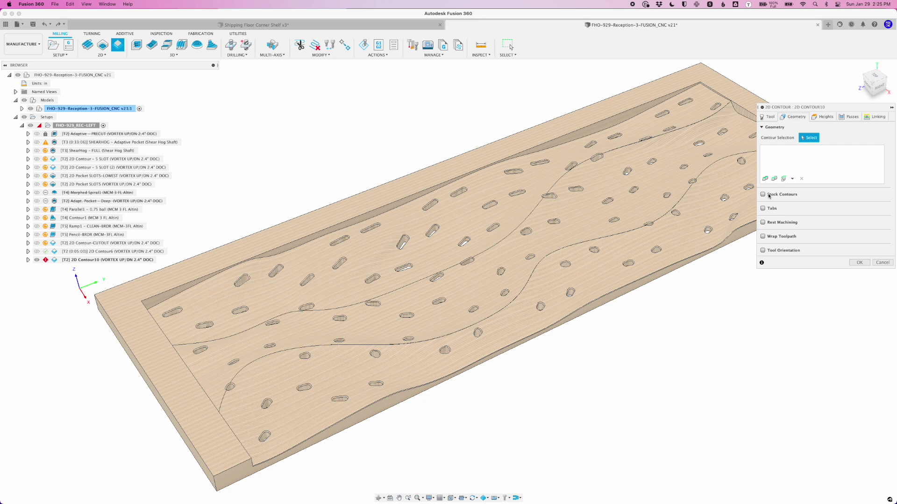
{"action": "left_click", "coordinate": [793, 179]}
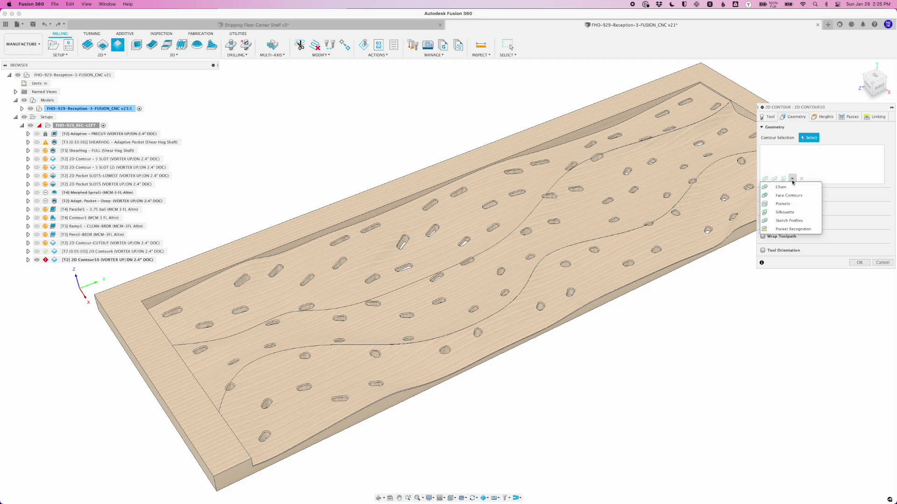
{"action": "left_click", "coordinate": [793, 215]}
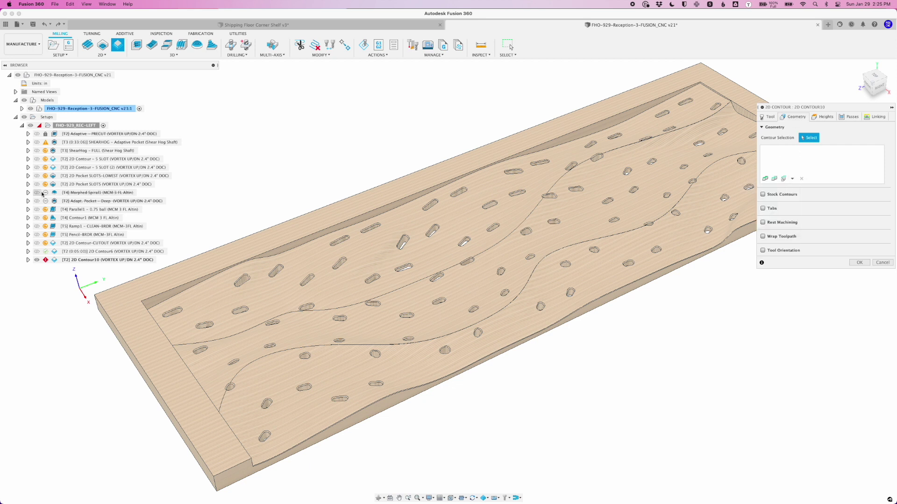
{"action": "left_click", "coordinate": [29, 175]}
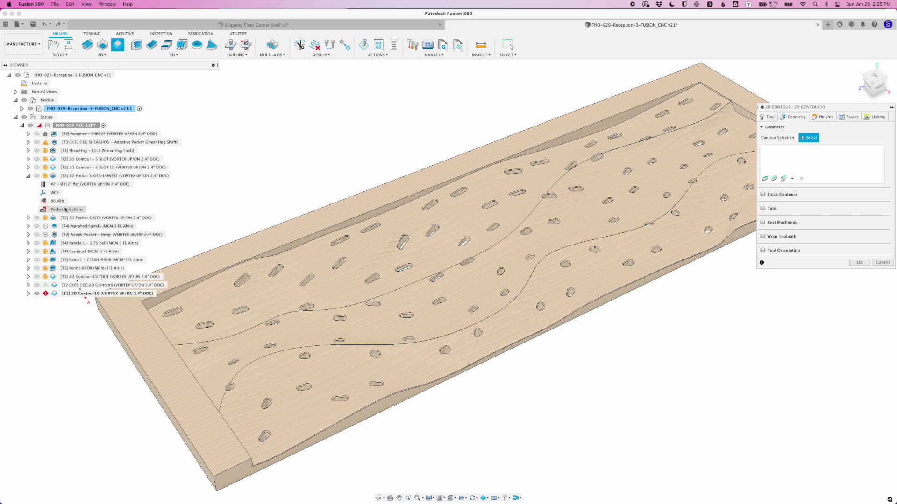
{"action": "left_click", "coordinate": [68, 209]}
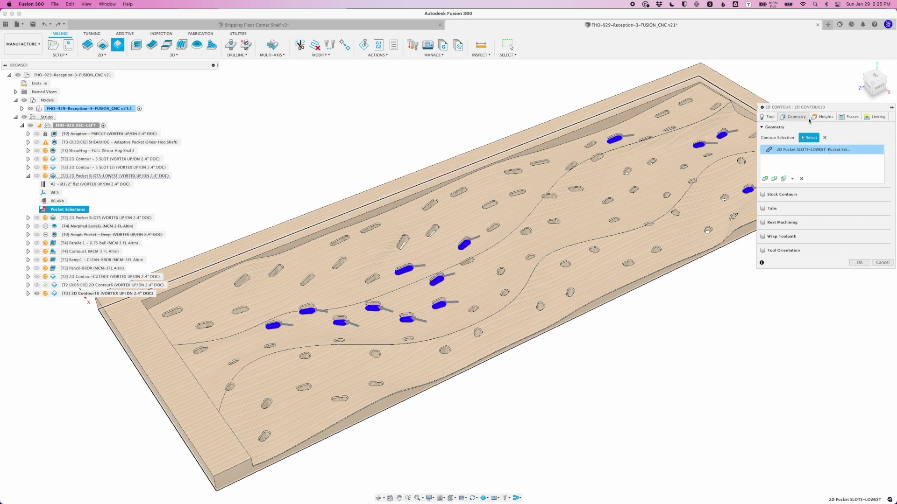
Check the compensation options in the new contour's passes settings and accept the operation
{"action": "left_click", "coordinate": [849, 117]}
{"action": "left_click", "coordinate": [850, 148]}
{"action": "left_click", "coordinate": [848, 165]}
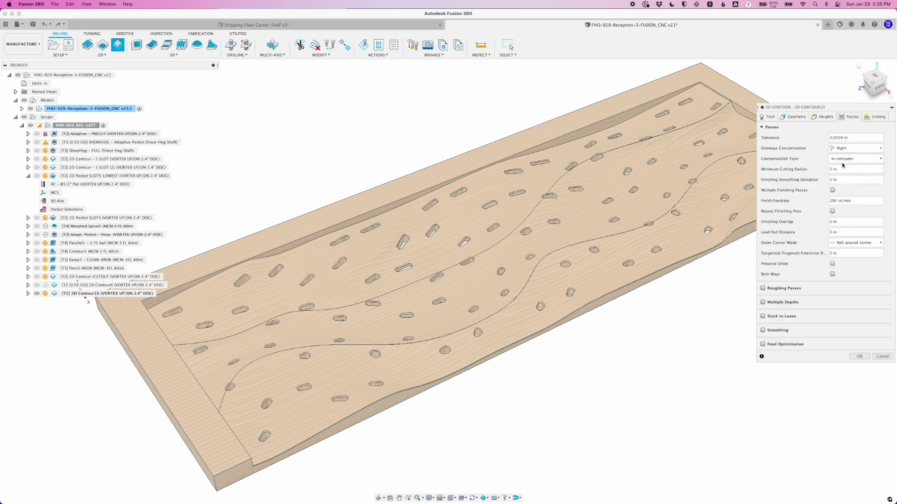
{"action": "left_click", "coordinate": [859, 357]}
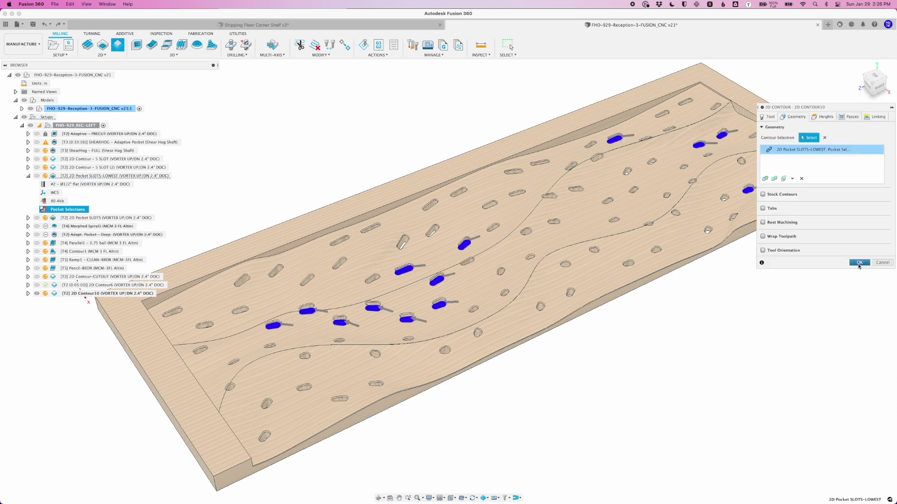
{"action": "middle_click_drag", "start_coordinate": [584, 278], "coordinate": [597, 304], "text": "shift"}
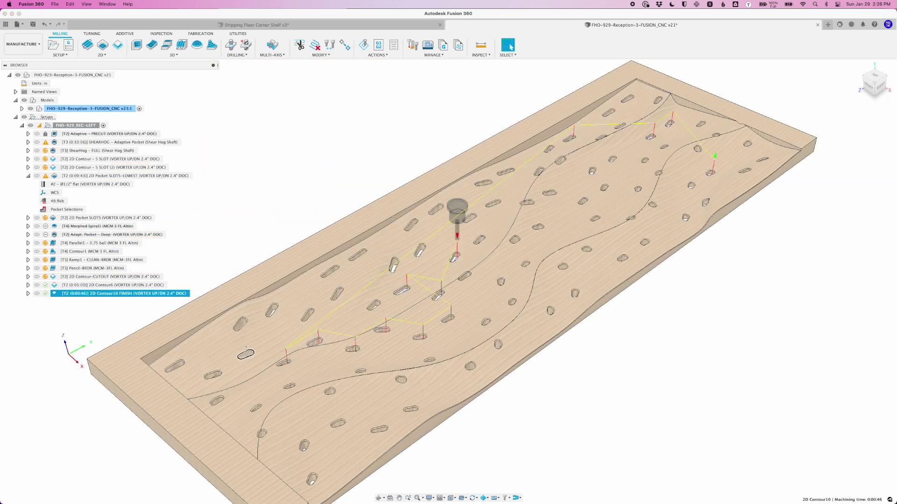
{"action": "scroll", "coordinate": [299, 273], "scroll_direction": "up", "scroll_amount": 5}
Display the 2D Contour6 toolpath across the panel's slots and examine it beside the FINISH contour operation
{"action": "left_click", "coordinate": [126, 286]}
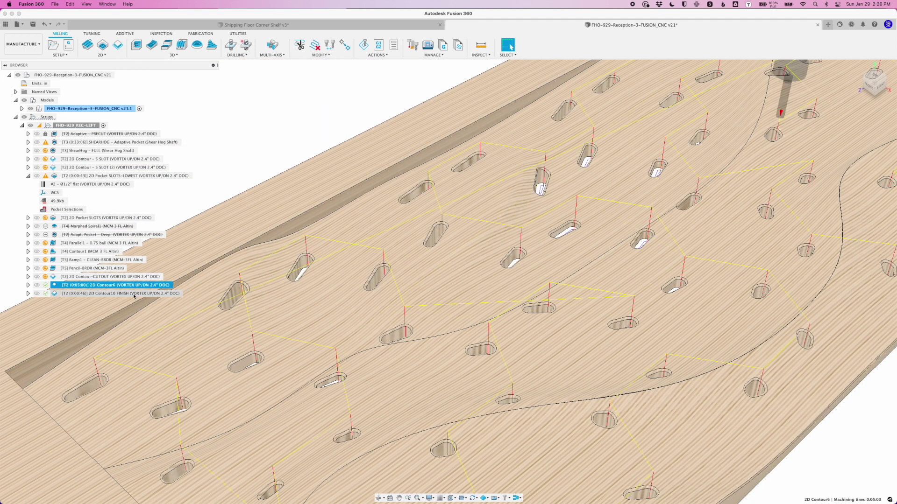
{"action": "scroll", "coordinate": [310, 314], "scroll_direction": "down", "scroll_amount": 3}
{"action": "middle_click_drag", "start_coordinate": [310, 314], "coordinate": [317, 345], "text": "shift"}
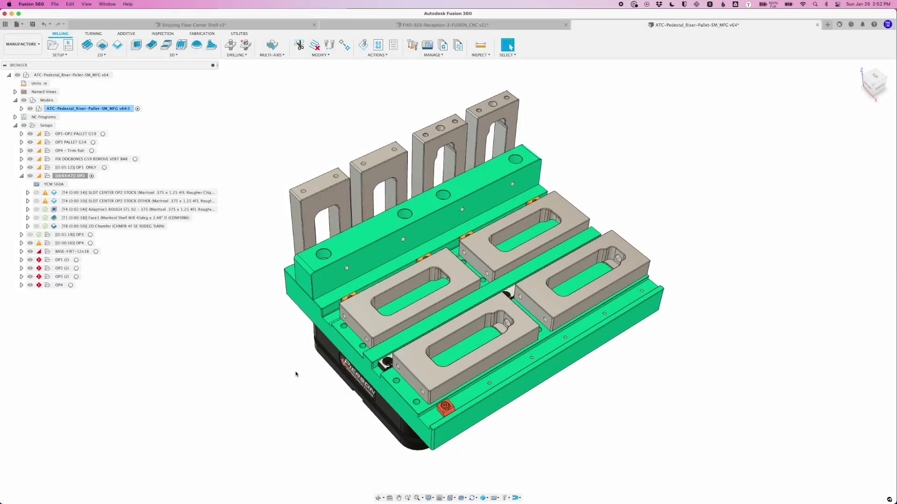
Create a 2D Pocket operation in setup OP2 on the recessed floor faces of two riser blocks, using the Maritool .375 3FL Rougher
{"action": "scroll", "coordinate": [645, 448], "scroll_direction": "up", "scroll_amount": 5}
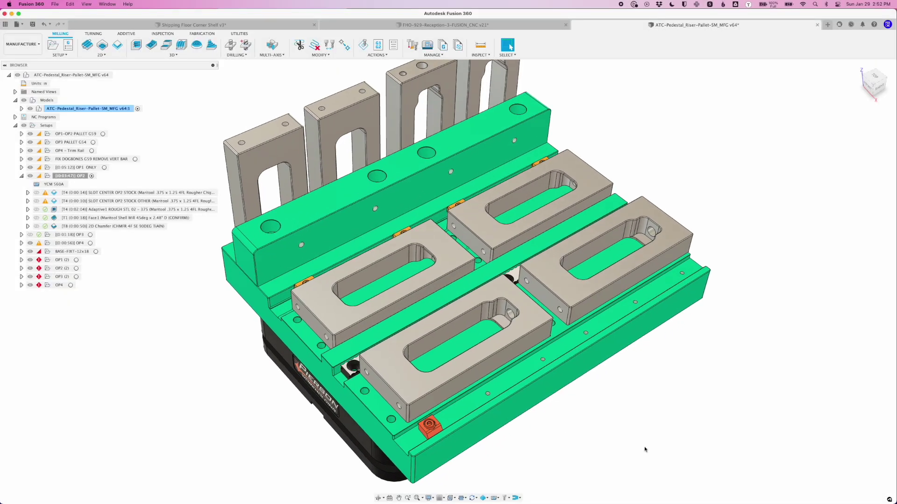
{"action": "scroll", "coordinate": [618, 435], "scroll_direction": "up", "scroll_amount": 3}
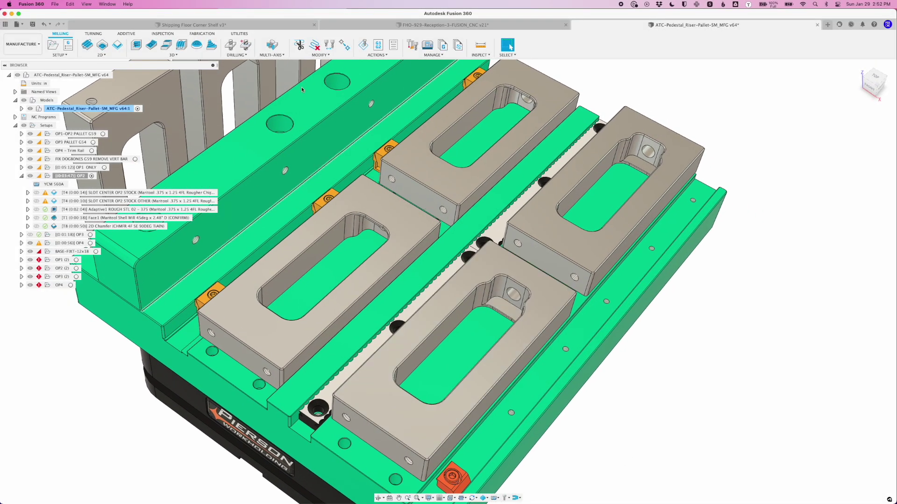
{"action": "left_click", "coordinate": [101, 55]}
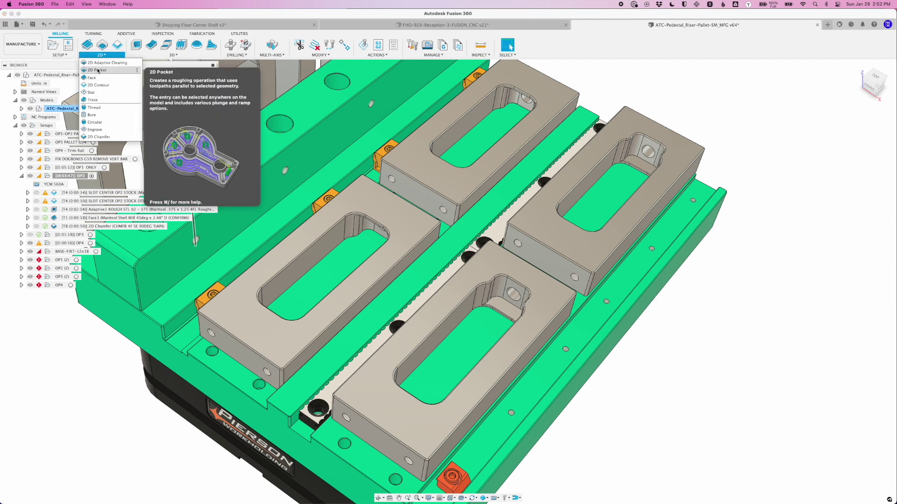
{"action": "left_click", "coordinate": [97, 70]}
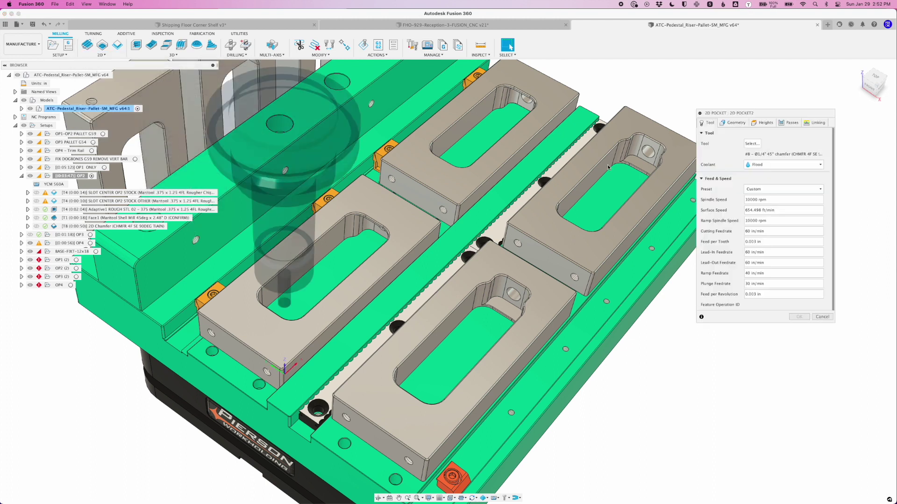
{"action": "left_click", "coordinate": [734, 123]}
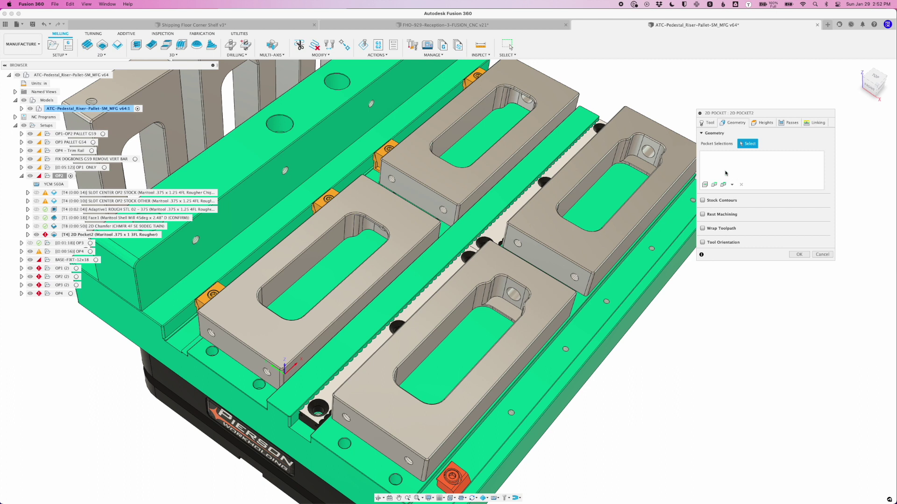
{"action": "left_click", "coordinate": [626, 159]}
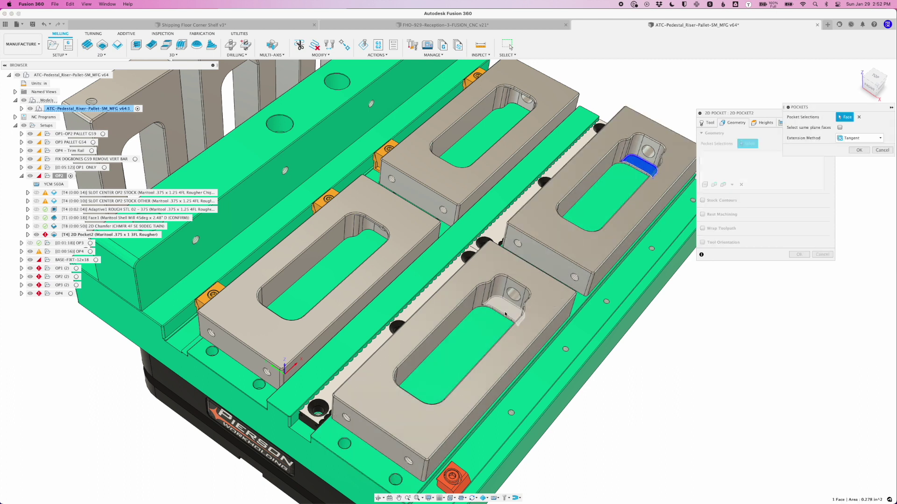
{"action": "left_click", "coordinate": [505, 309]}
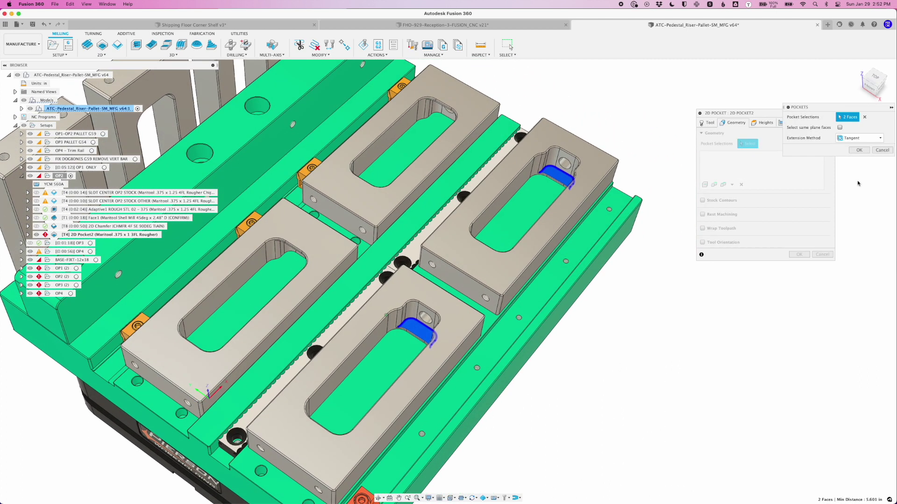
{"action": "left_click", "coordinate": [864, 151]}
{"action": "left_click", "coordinate": [862, 151]}
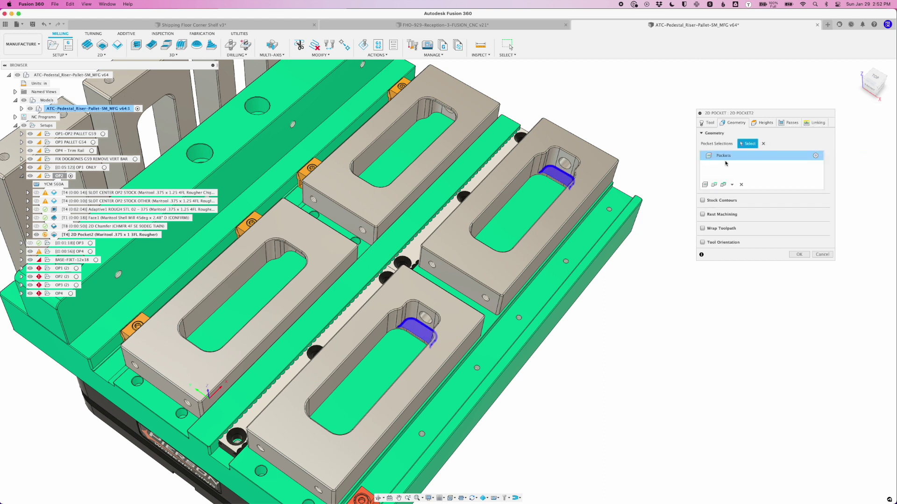
{"action": "left_click", "coordinate": [799, 255]}
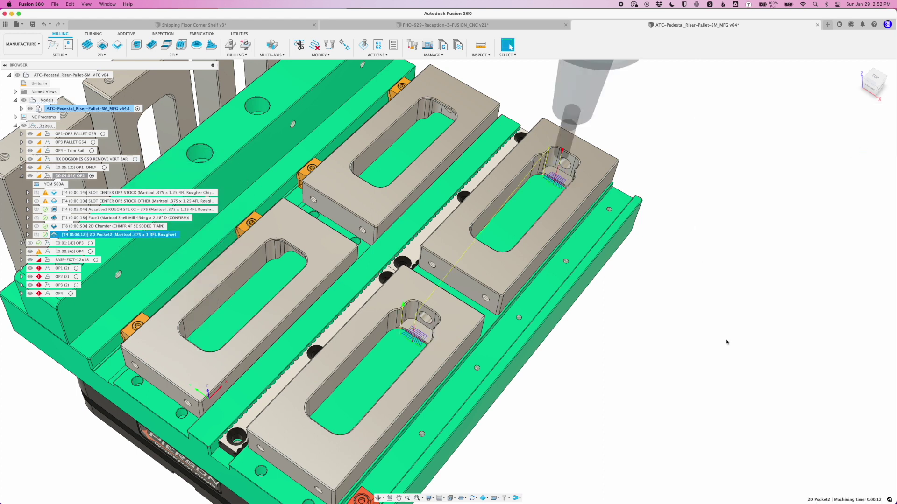
Create a 2D Contour operation in setup OP2 that reuses the pocket selections of 2D Pocket2, and accept it
{"action": "scroll", "coordinate": [727, 342], "scroll_direction": "down", "scroll_amount": 5, "text": "shift"}
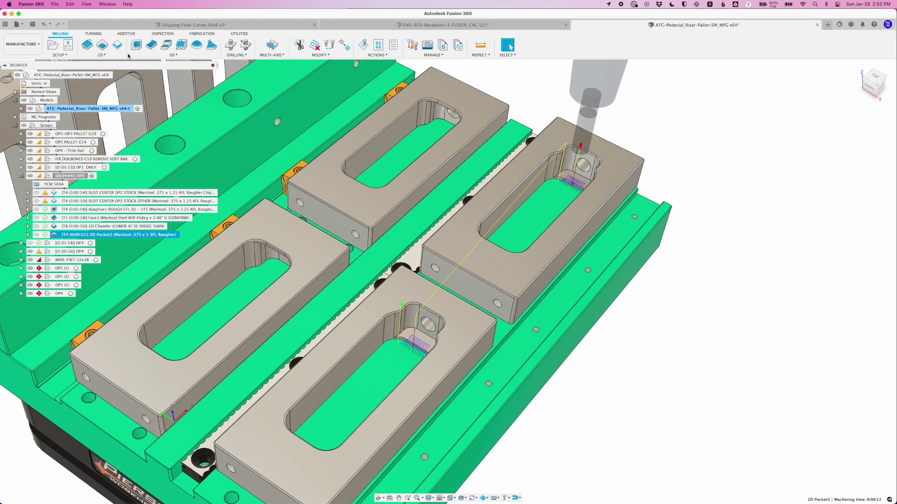
{"action": "left_click", "coordinate": [102, 55]}
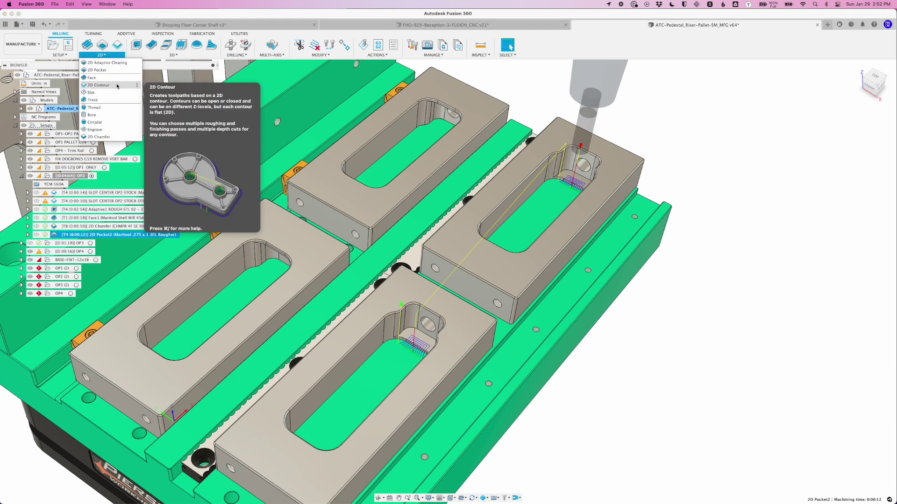
{"action": "left_click", "coordinate": [116, 85]}
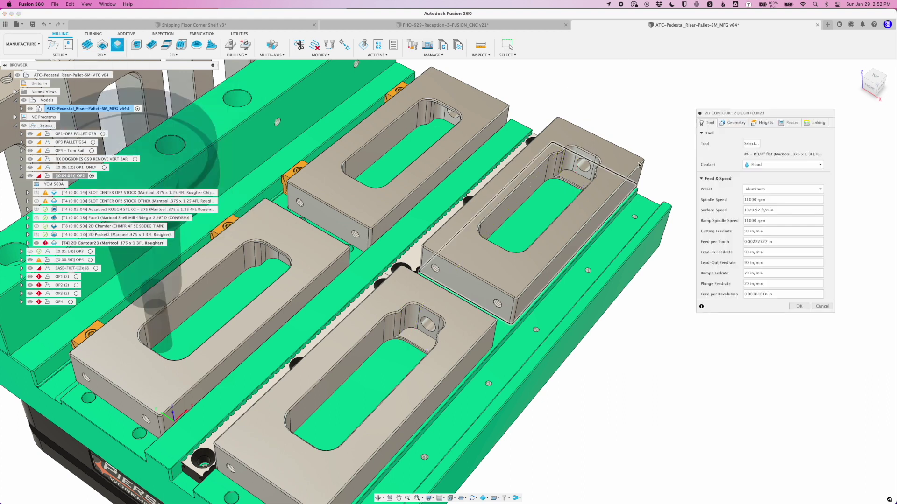
{"action": "left_click", "coordinate": [735, 123]}
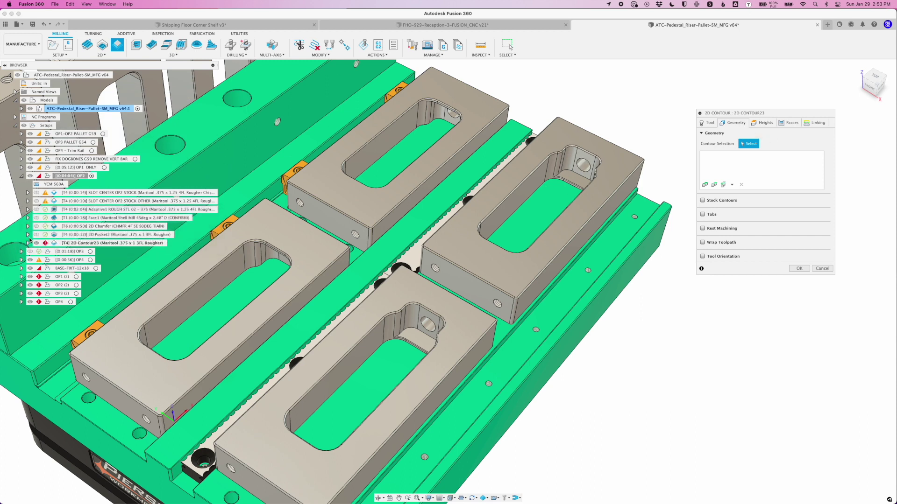
{"action": "left_click", "coordinate": [28, 235]}
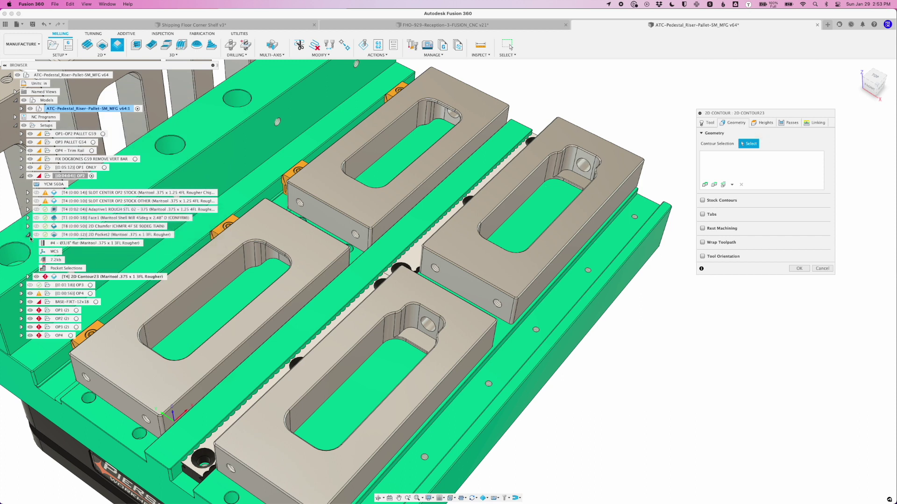
{"action": "left_click", "coordinate": [66, 268]}
{"action": "left_click", "coordinate": [796, 306]}
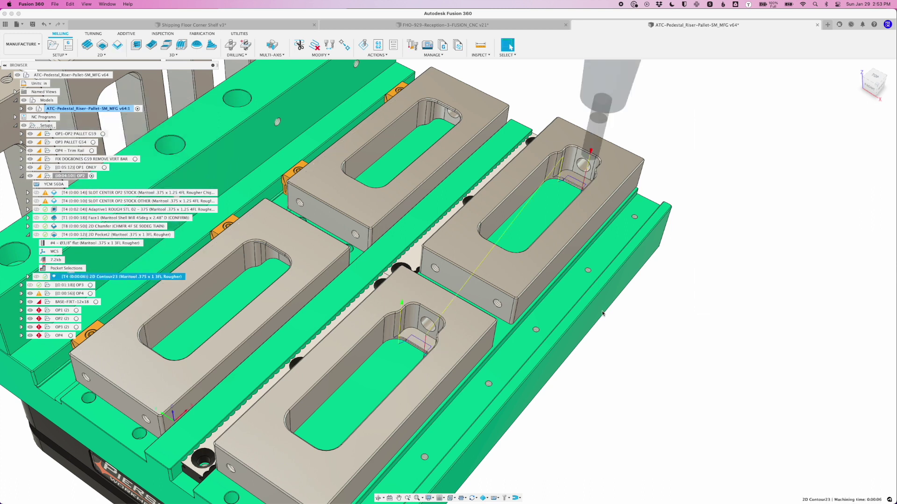
Inspect the new contour toolpath in the riser recesses, comparing it with the toolpath of 2D Pocket2
{"action": "scroll", "coordinate": [475, 355], "scroll_direction": "up", "scroll_amount": 5}
{"action": "middle_click_drag", "start_coordinate": [475, 357], "coordinate": [294, 314], "text": "shift"}
{"action": "scroll", "coordinate": [295, 315], "scroll_direction": "down", "scroll_amount": 5}
{"action": "left_click", "coordinate": [104, 235]}
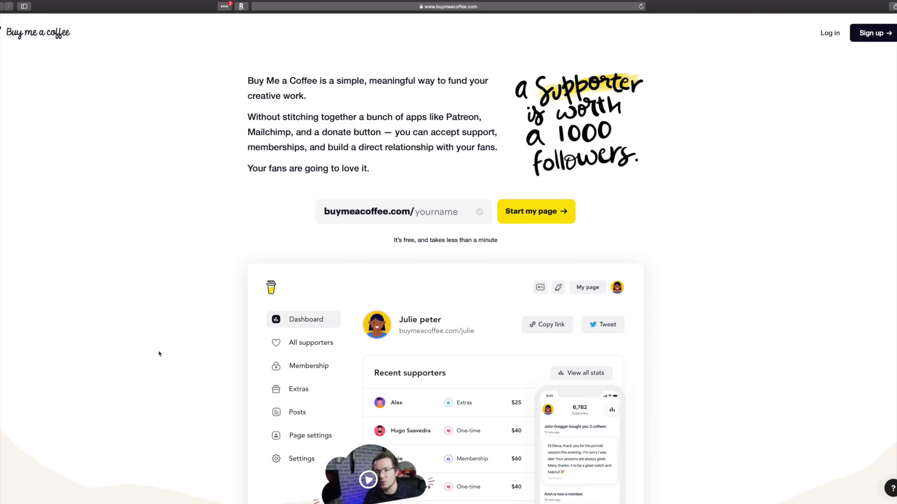
{"action": "scroll", "coordinate": [159, 353], "scroll_direction": "down", "scroll_amount": 10}
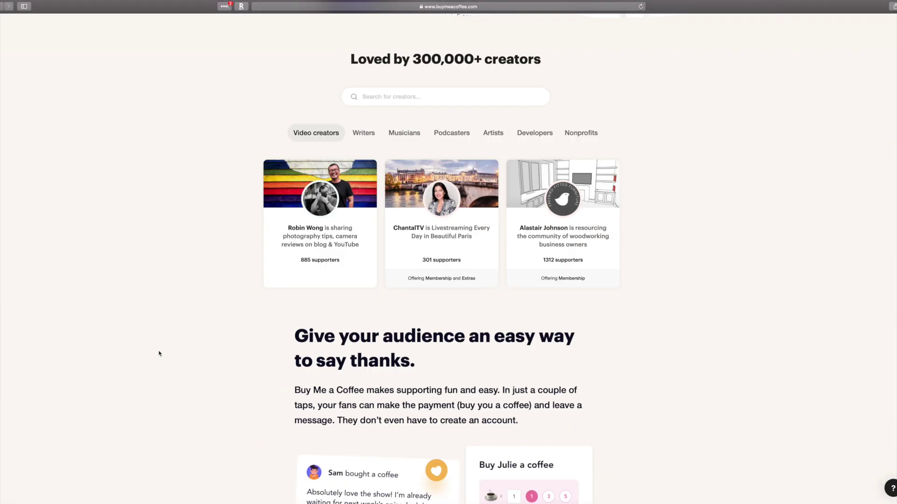
{"action": "scroll", "coordinate": [159, 354], "scroll_direction": "down", "scroll_amount": 5}
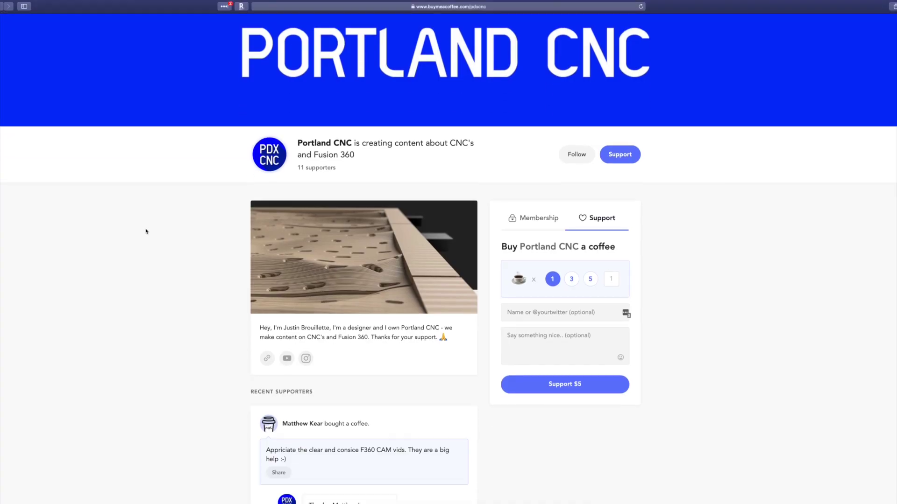